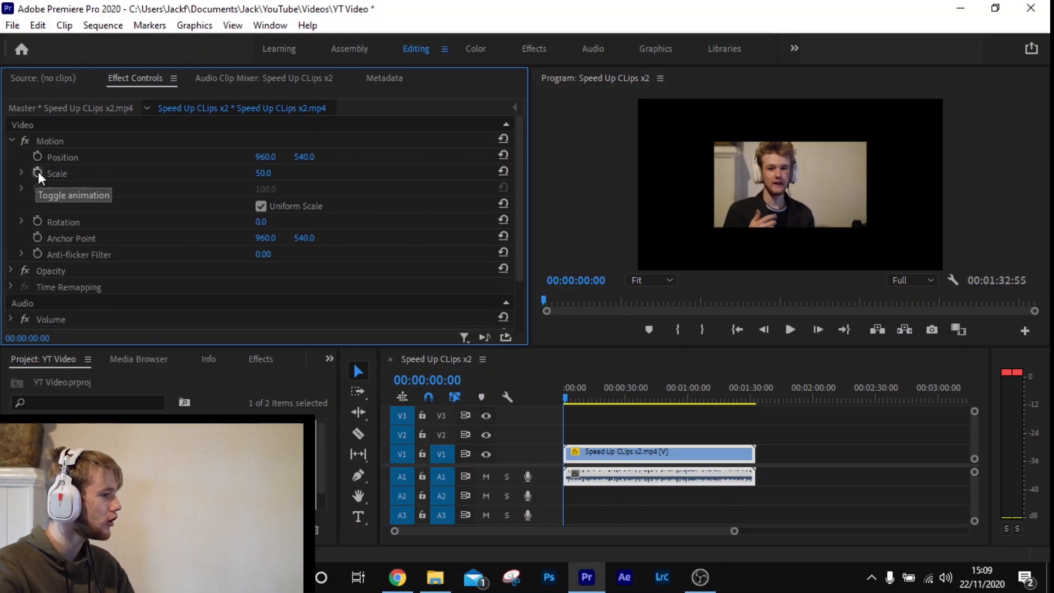
- Animate the clip's Scale with a keyframe at the start of the sequence and a value of 100 at the end
click(38, 172)
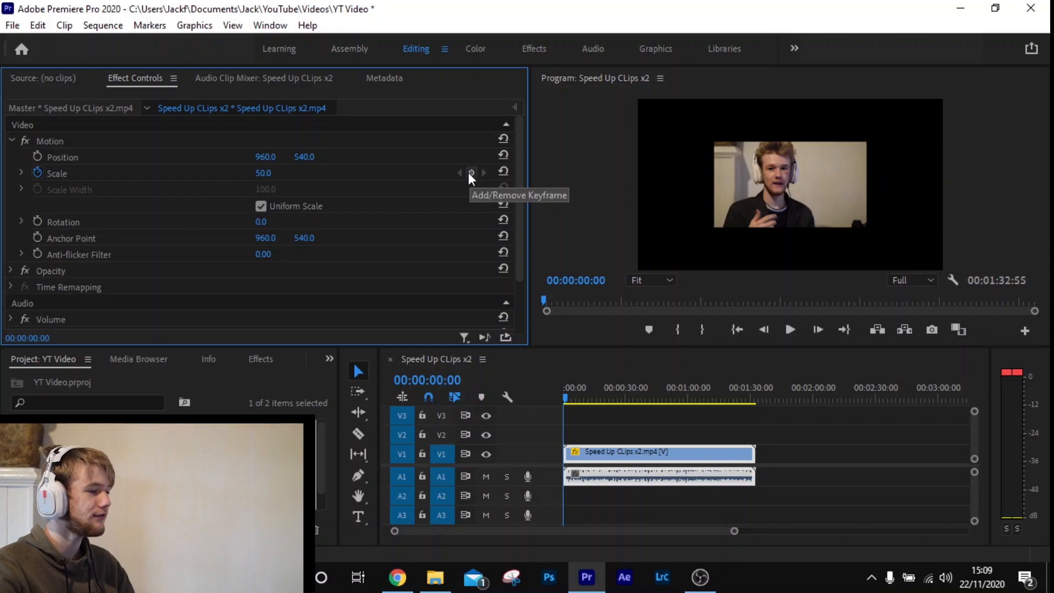
drag(530, 180, 518, 181)
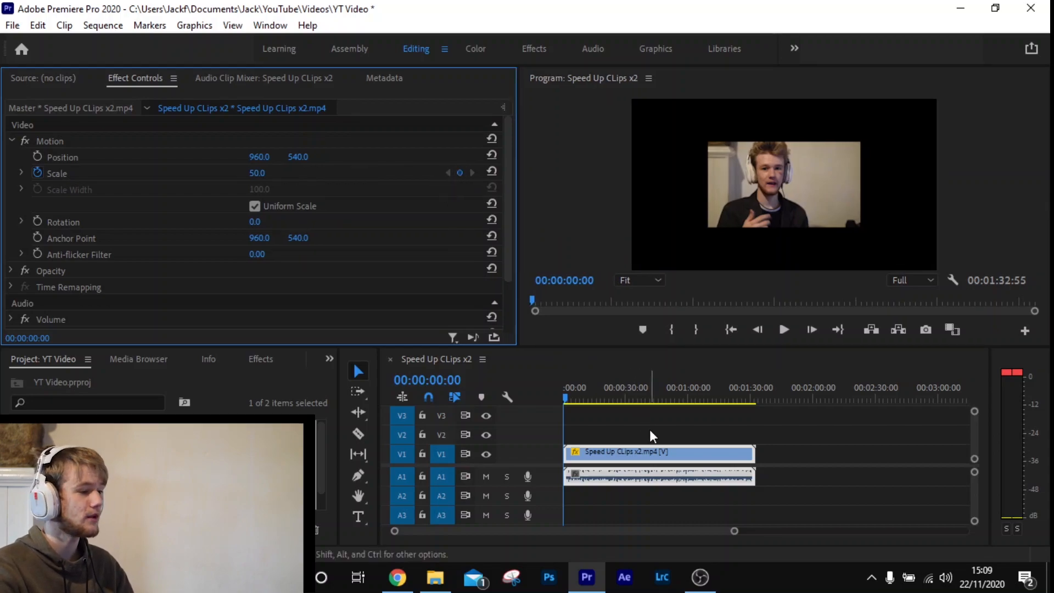
drag(630, 393, 693, 390)
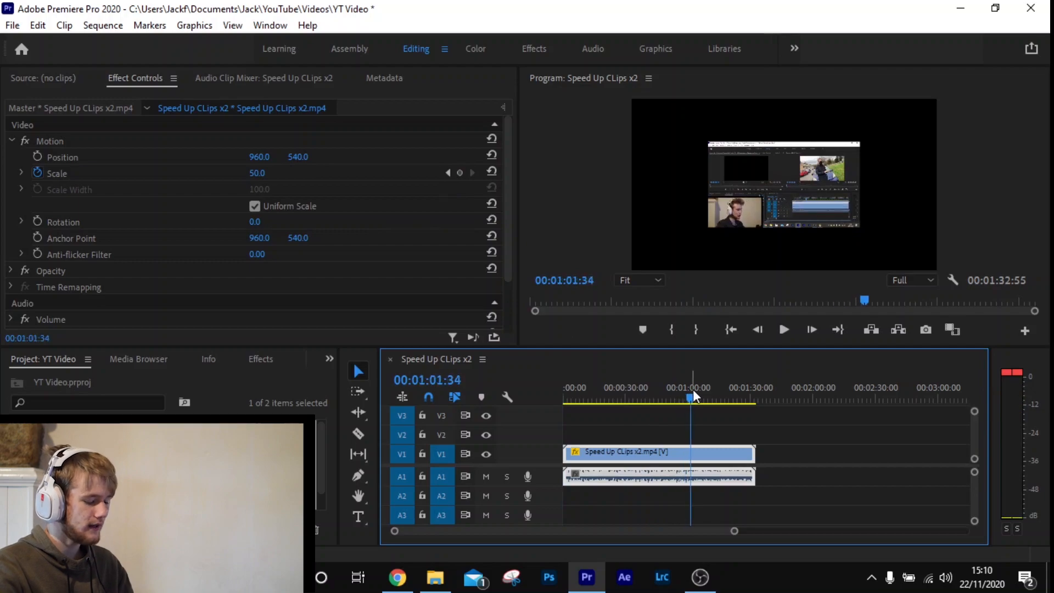
key(End)
click(267, 173)
text(92.7)
key(Return)
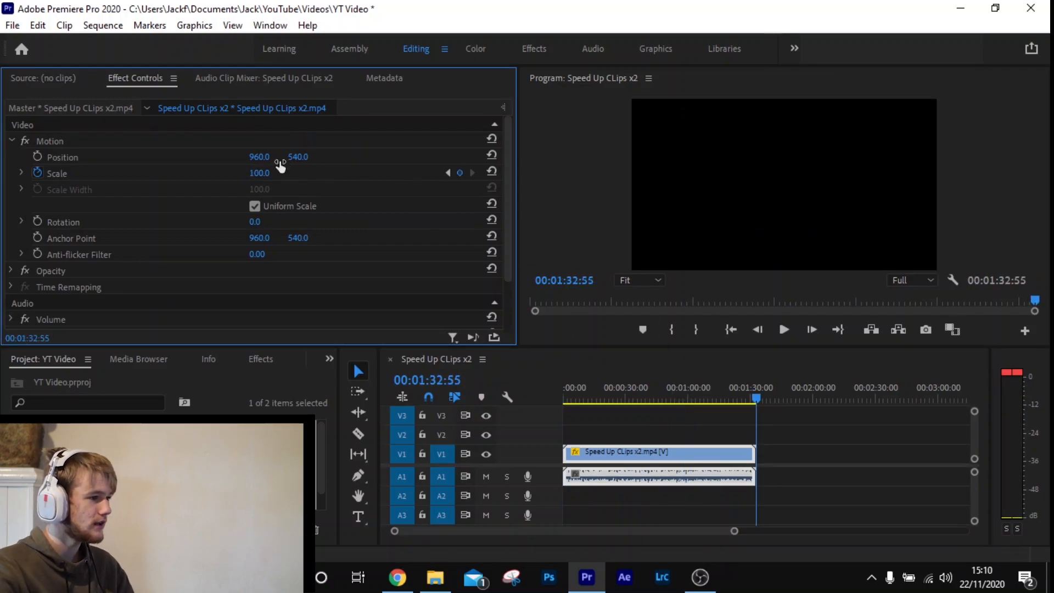
- Preview the scale animation near the end of the clip
click(727, 384)
drag(727, 384, 750, 405)
key(space)
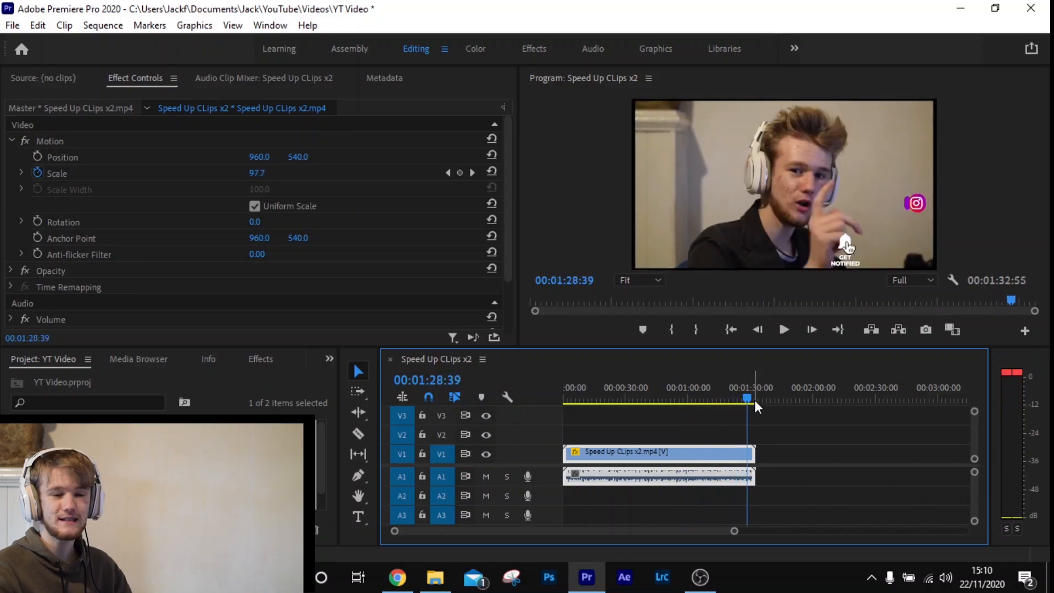
- Undo the Scale keyframes and the earlier scale reduction, and return the playhead to the start of the sequence
key(ctrl+z)
key(ctrl+z)
drag(739, 398, 653, 393)
drag(653, 394, 404, 394)
key(ctrl+z)
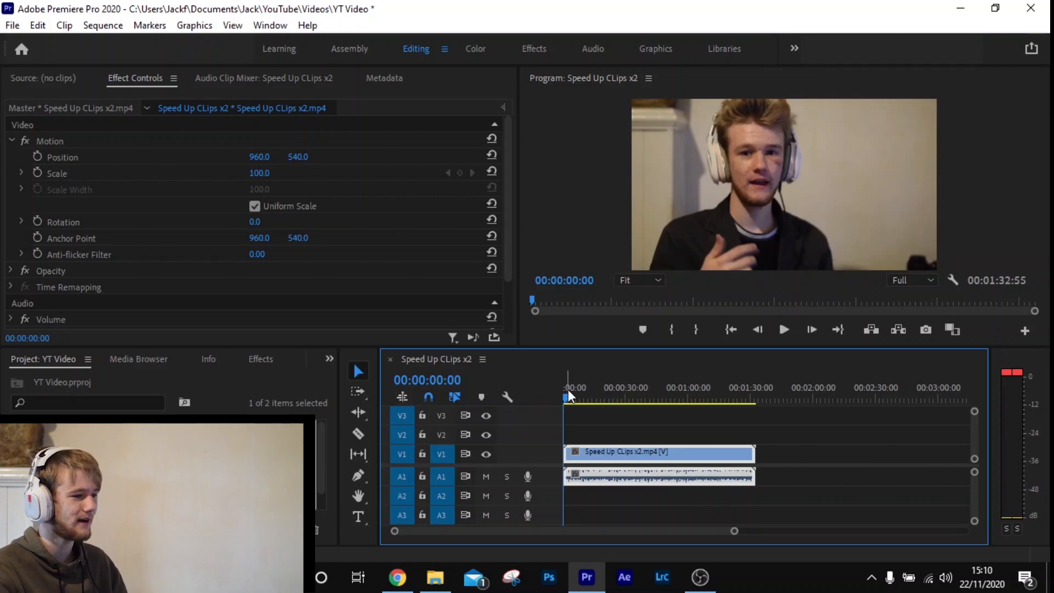
- Set the clip's horizontal Position to -745 at the start of the sequence and enable Position keyframing
drag(303, 158, 386, 158)
key(ctrl+z)
drag(260, 157, 0, 158)
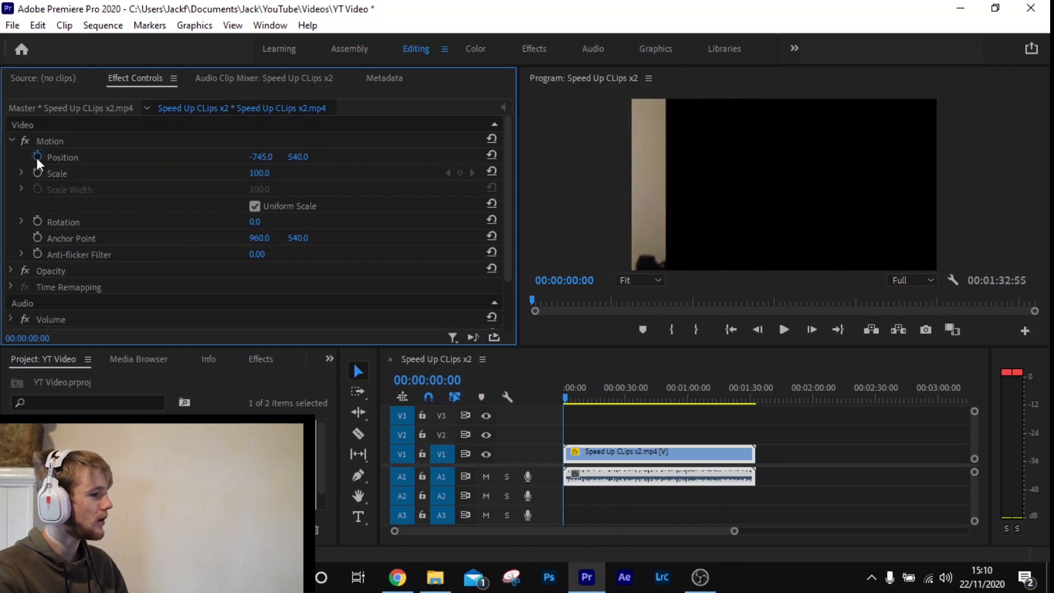
- Reset Position to 960, 540 on the clip's last frame and scrub through the animation
key(End)
key(Left)
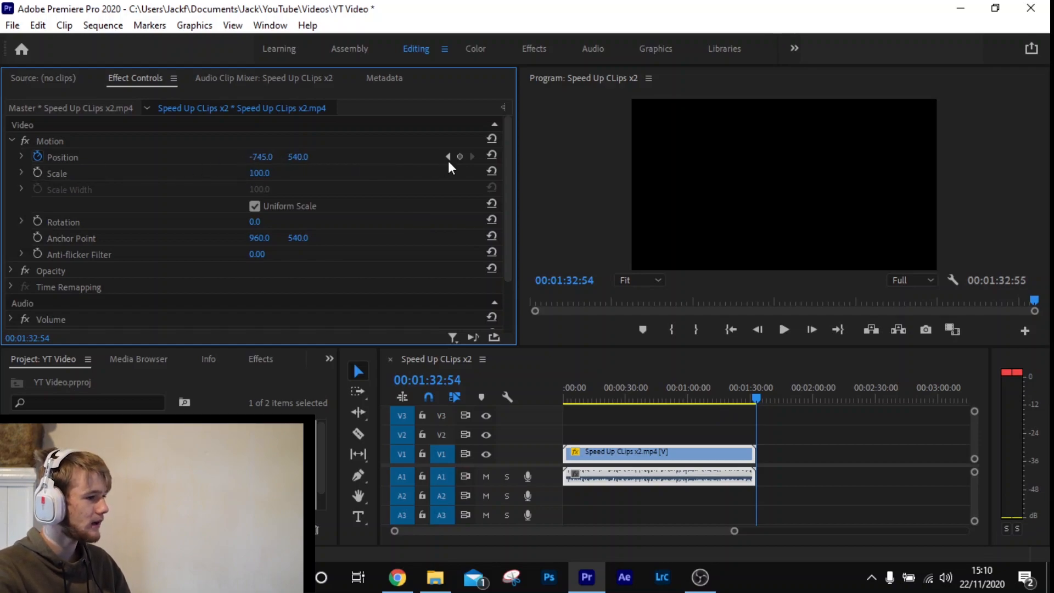
click(493, 154)
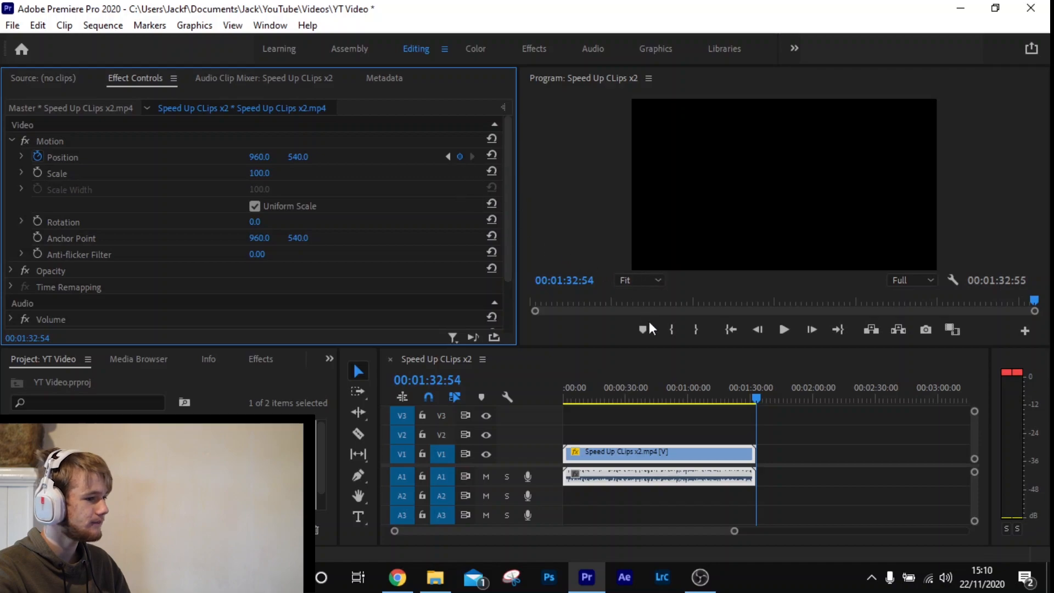
drag(710, 387, 721, 361)
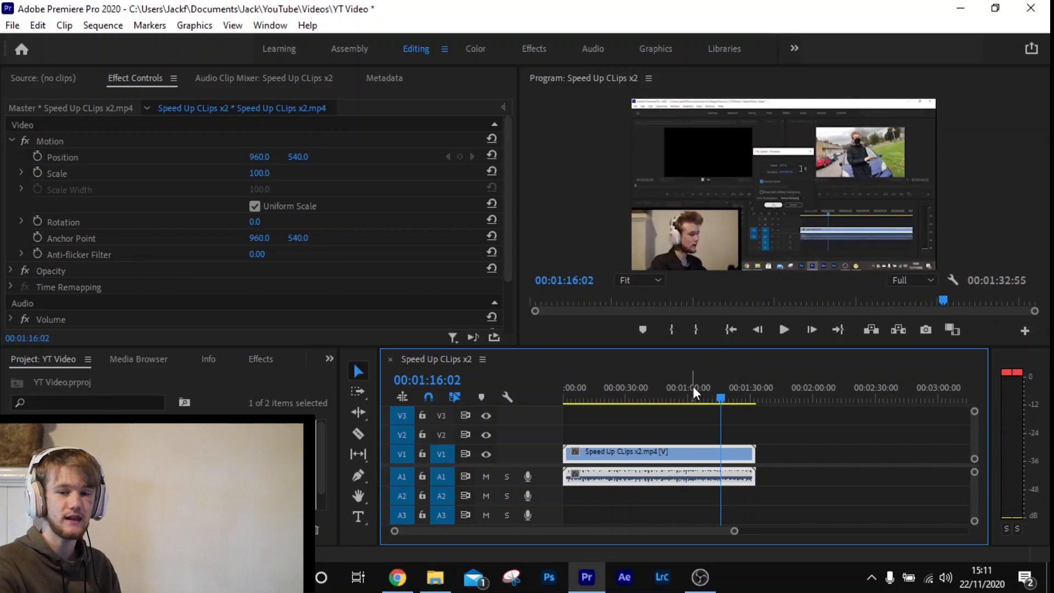
- Delete the Speed Up CLips x2 clip from the timeline
click(683, 468)
key(Delete)
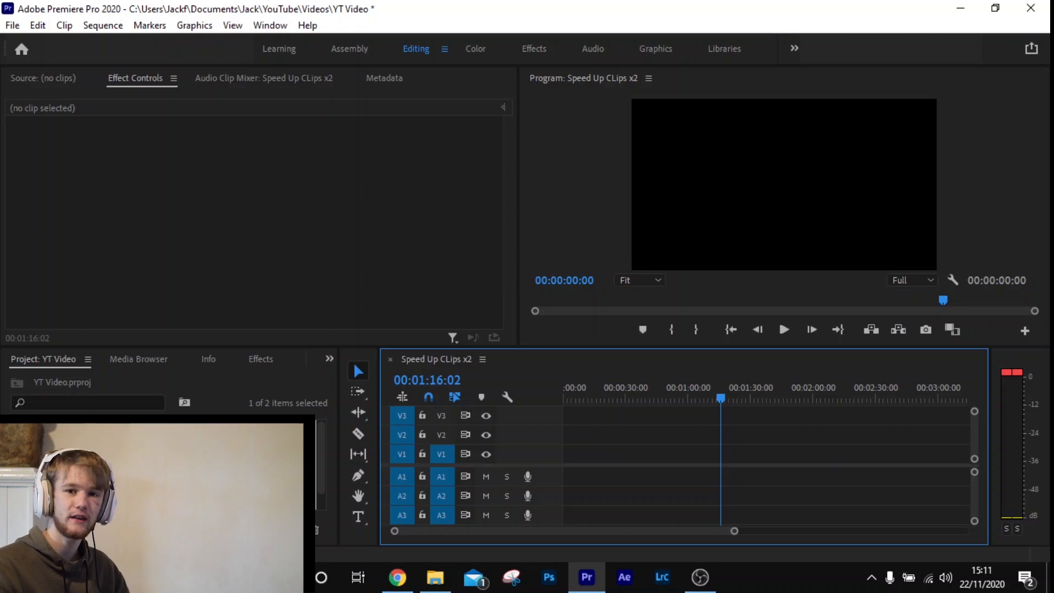
- Create an adjustment layer and place it on track V2 above the video clip, starting at the beginning of the sequence
click(299, 530)
click(352, 394)
click(551, 343)
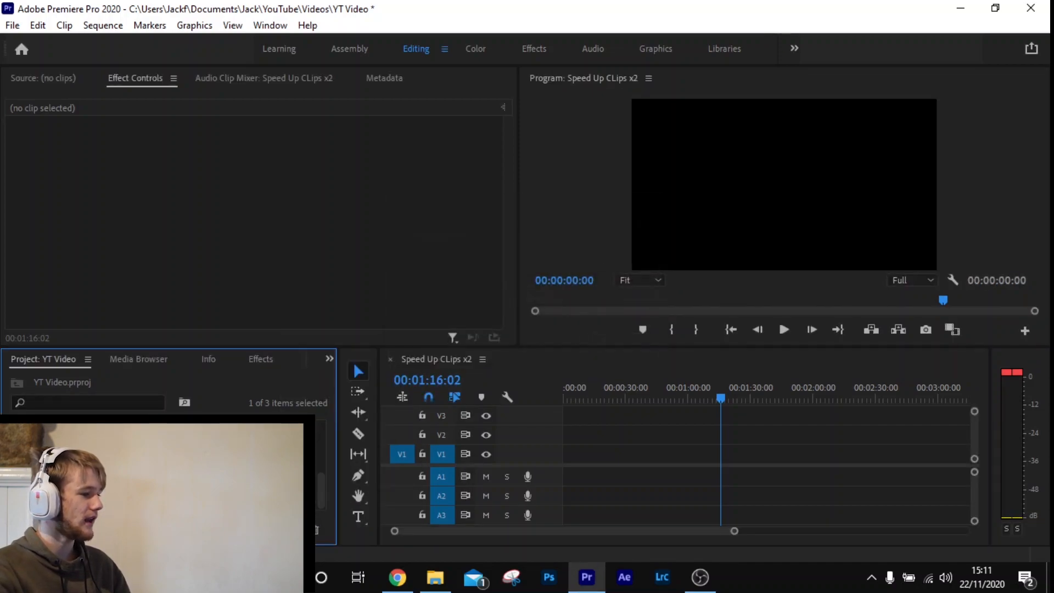
drag(164, 472, 809, 438)
drag(651, 391, 596, 397)
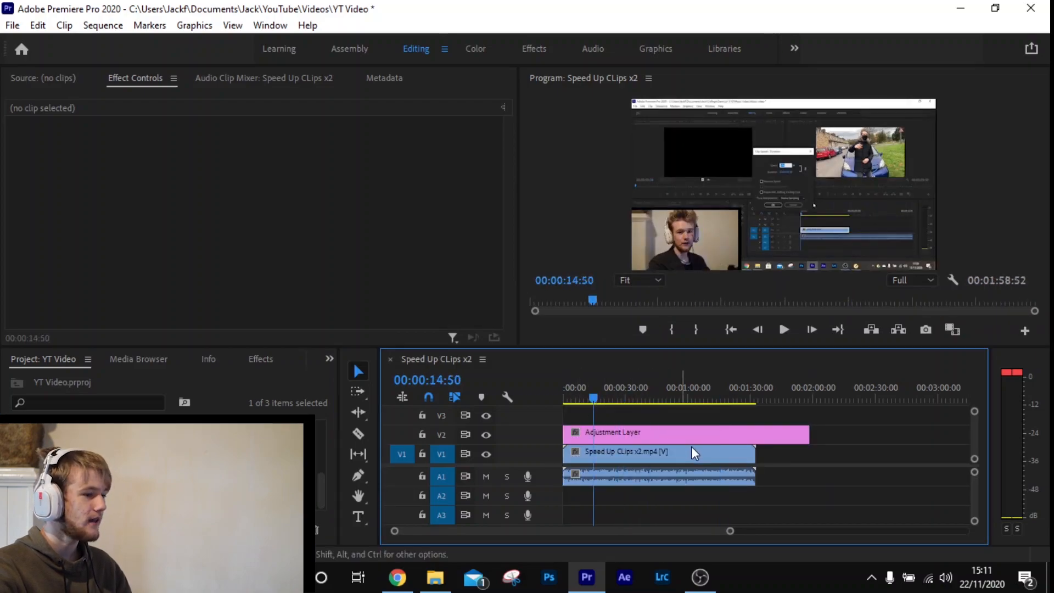
- Search the effects for "blur" and apply Gaussian Blur to the adjustment layer
click(681, 443)
click(605, 391)
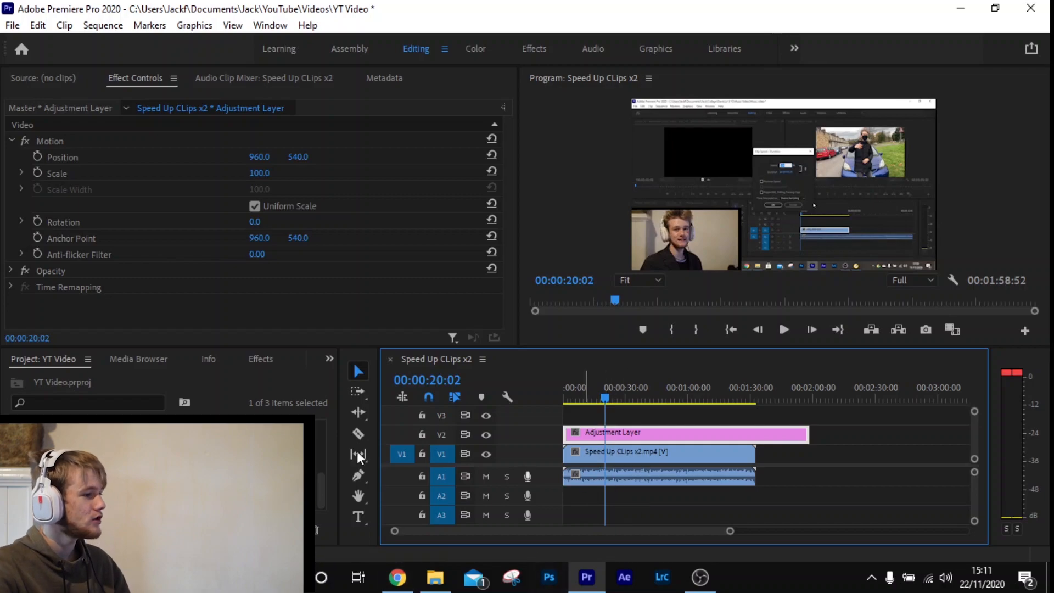
click(274, 360)
click(133, 381)
text(blur)
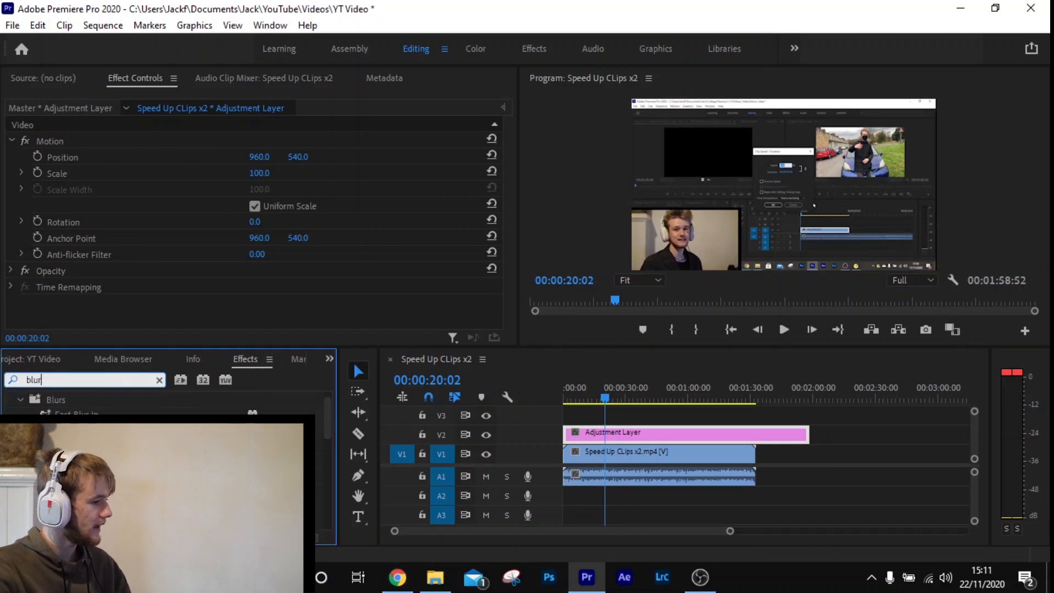
scroll(164, 466, down, 1)
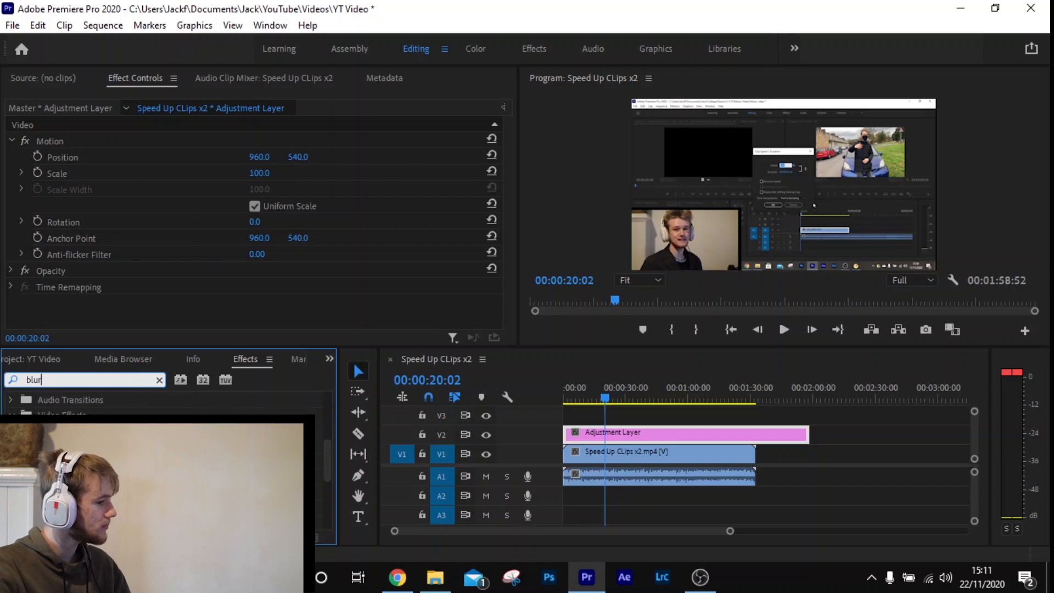
drag(110, 467, 605, 437)
- Set the Gaussian Blur's Blurriness on the adjustment layer to 100
mouse_move(615, 396)
mouse_down()
mouse_move(584, 390)
mouse_move(607, 397)
mouse_up()
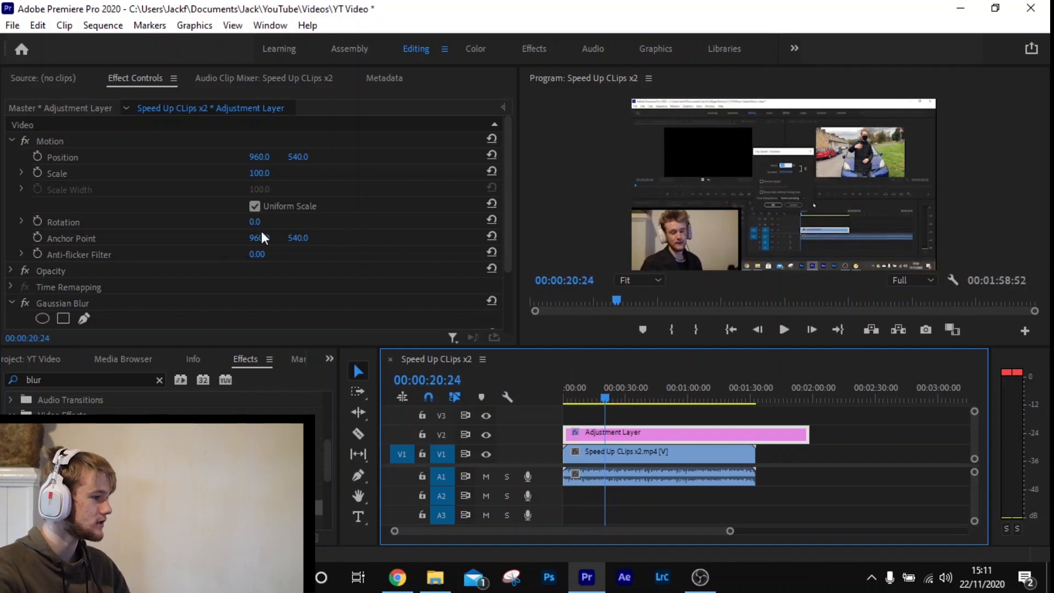
scroll(242, 285, down, 3)
click(255, 258)
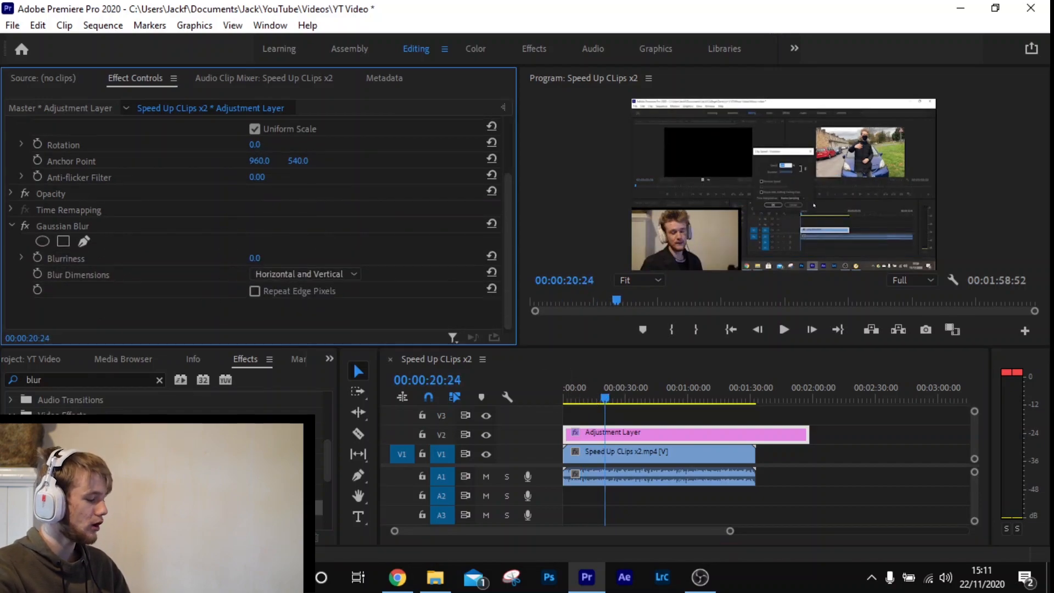
text(100)
key(Return)
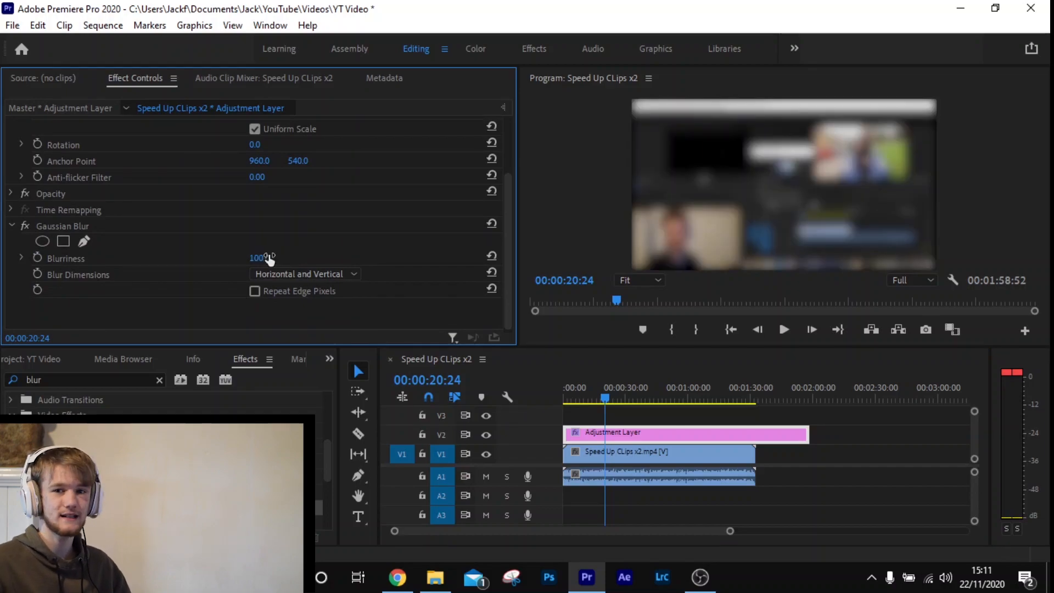
- Trim the adjustment layer's end to match the end of the video clip, and return the playhead to the start
drag(806, 433, 755, 431)
drag(621, 388, 555, 387)
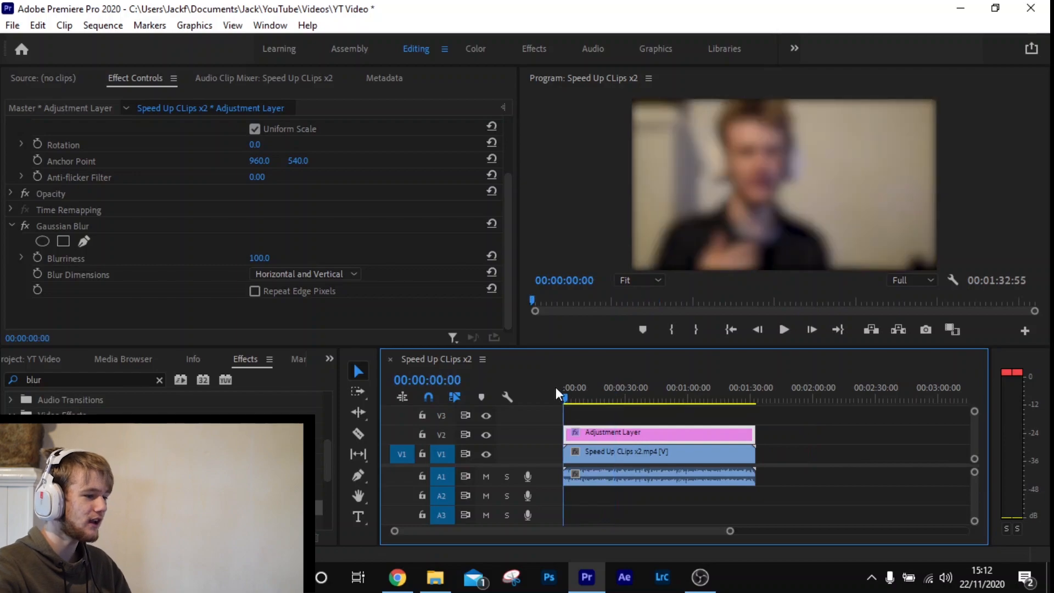
- Add a Blurriness keyframe to the adjustment layer's Gaussian Blur at the start of the sequence
scroll(619, 448, up, 4)
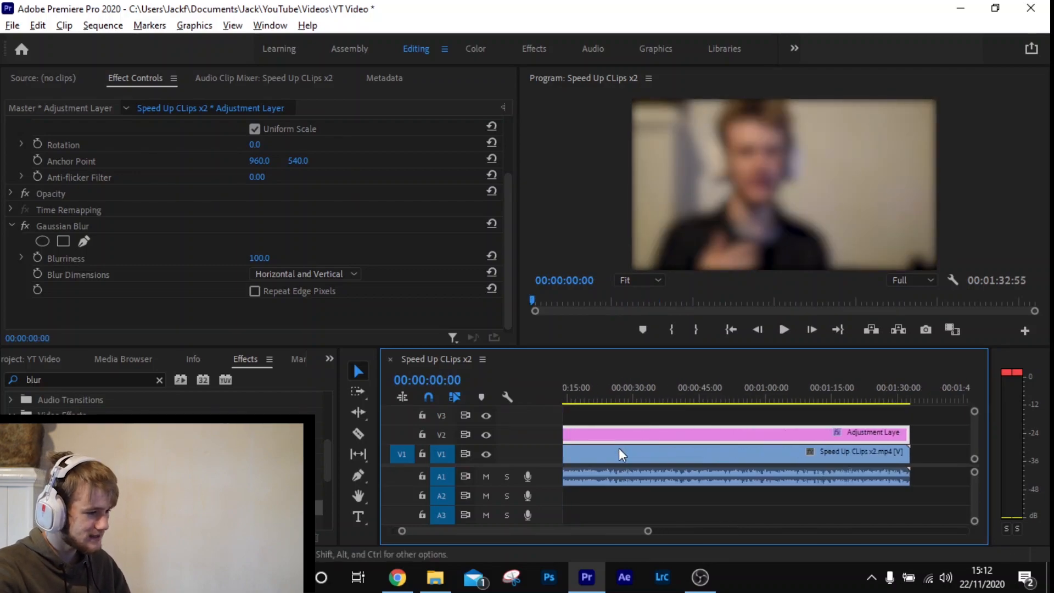
scroll(617, 444, up, 2)
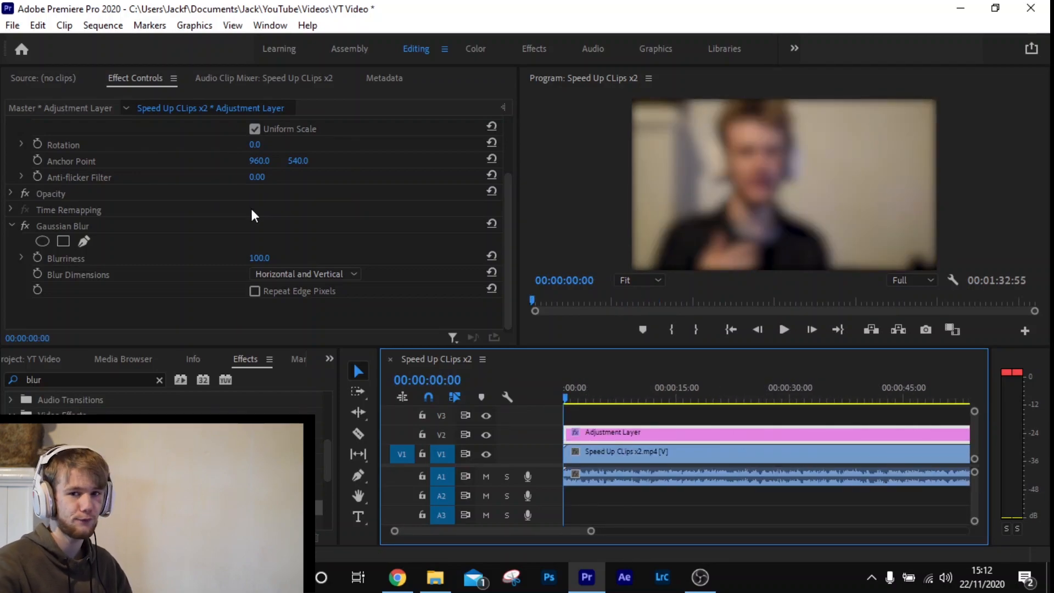
click(790, 400)
key(Right)
key(Right)
key(Right)
key(Right)
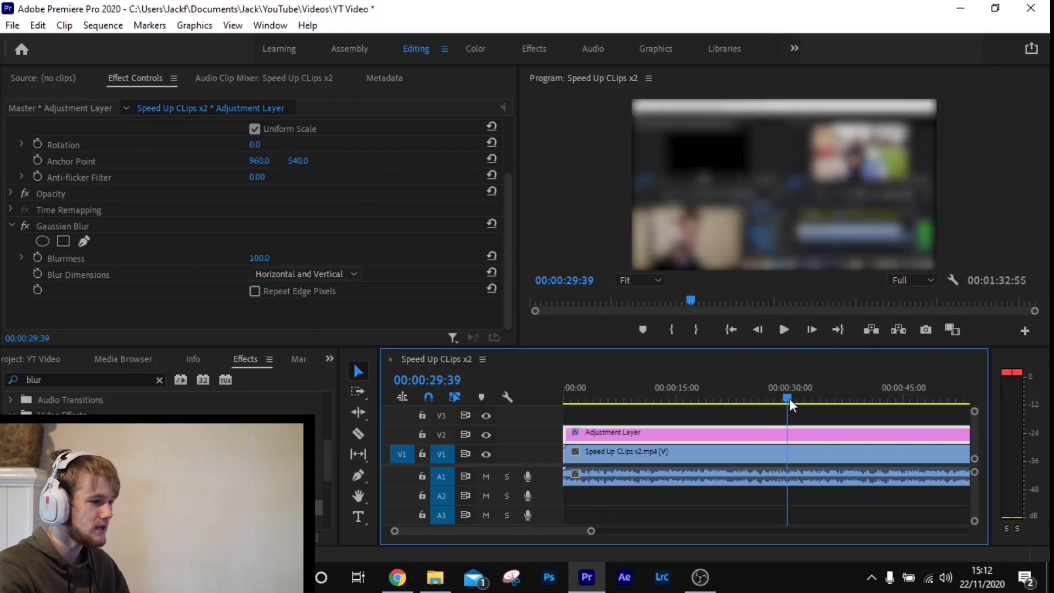
click(789, 399)
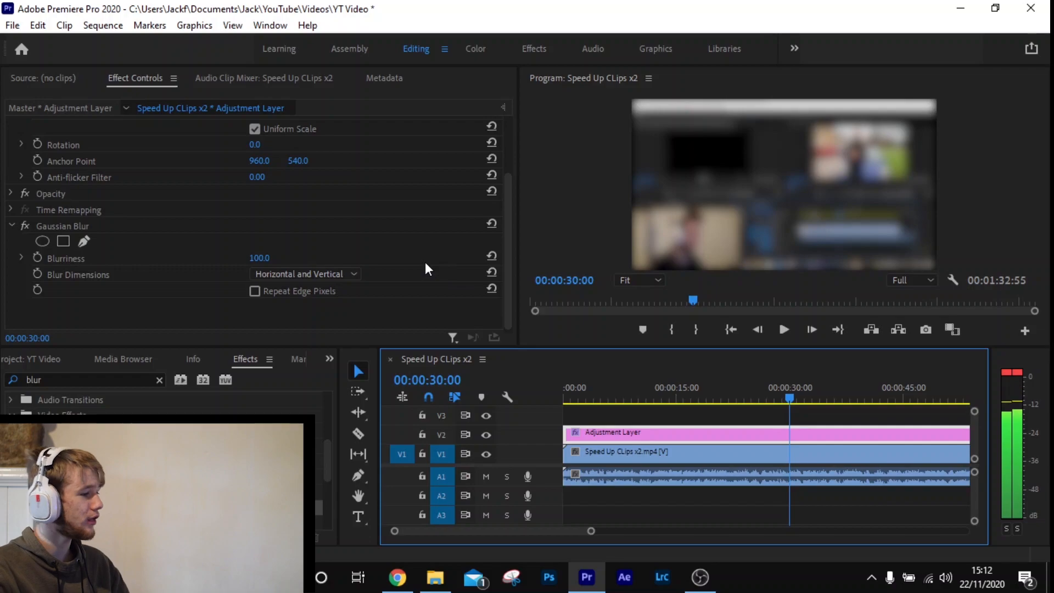
key(Home)
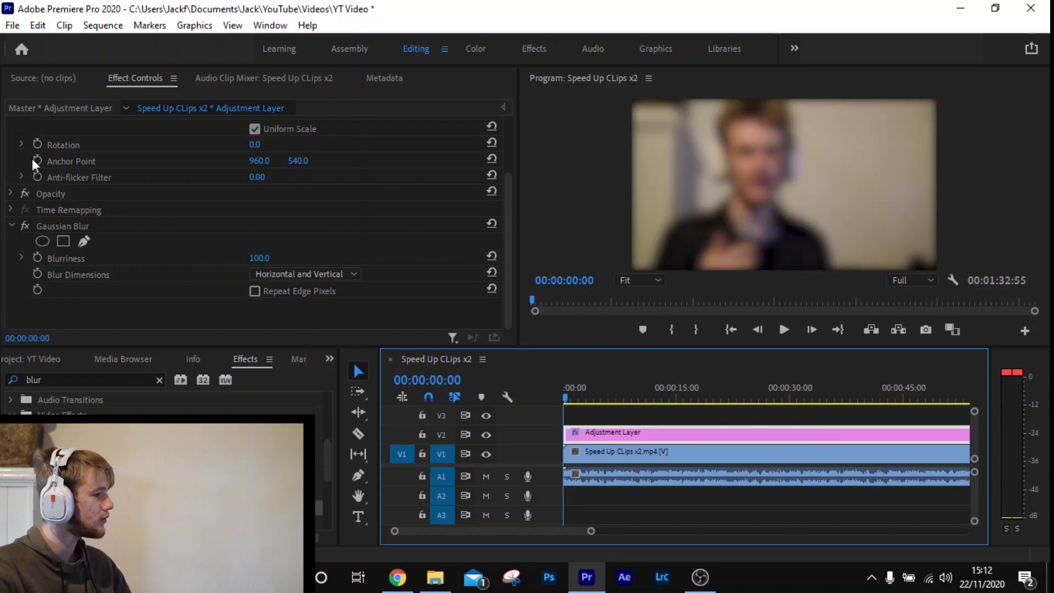
click(37, 258)
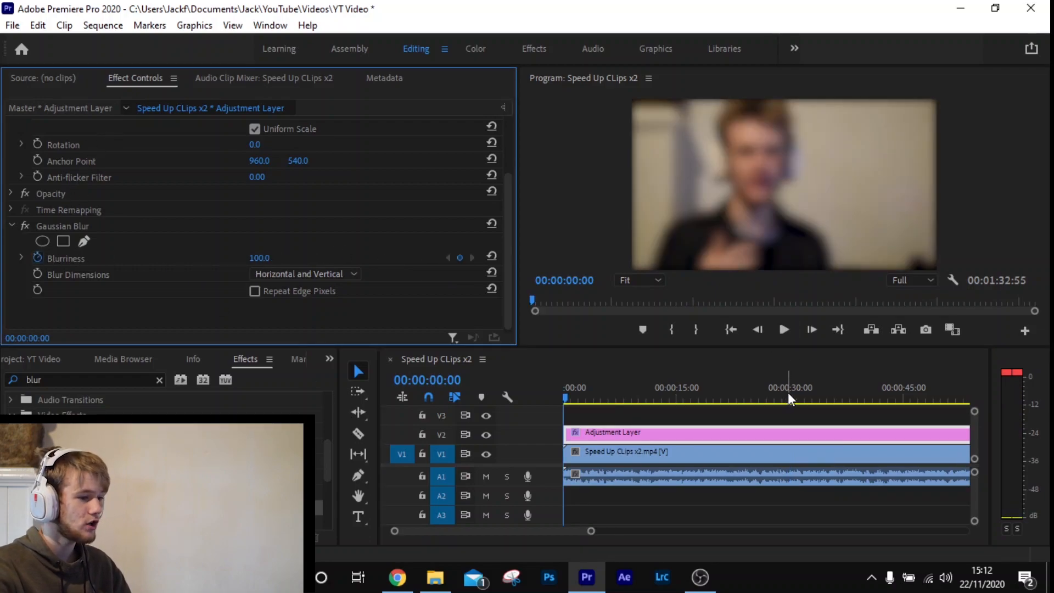
- Set Blurriness to 0 at about 30 seconds so the blur fades out
click(787, 398)
click(259, 257)
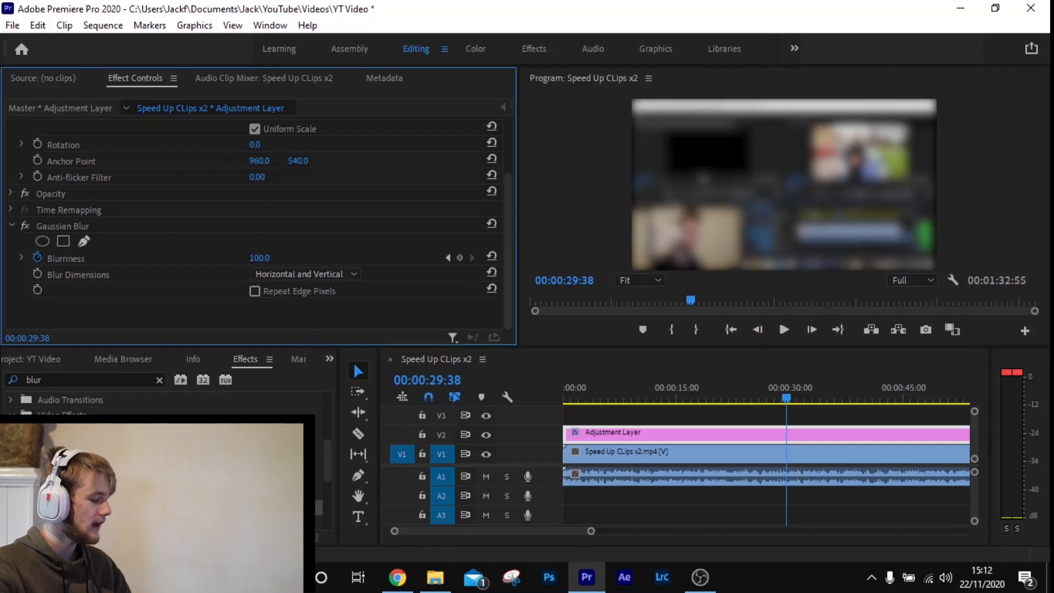
text(0)
key(Return)
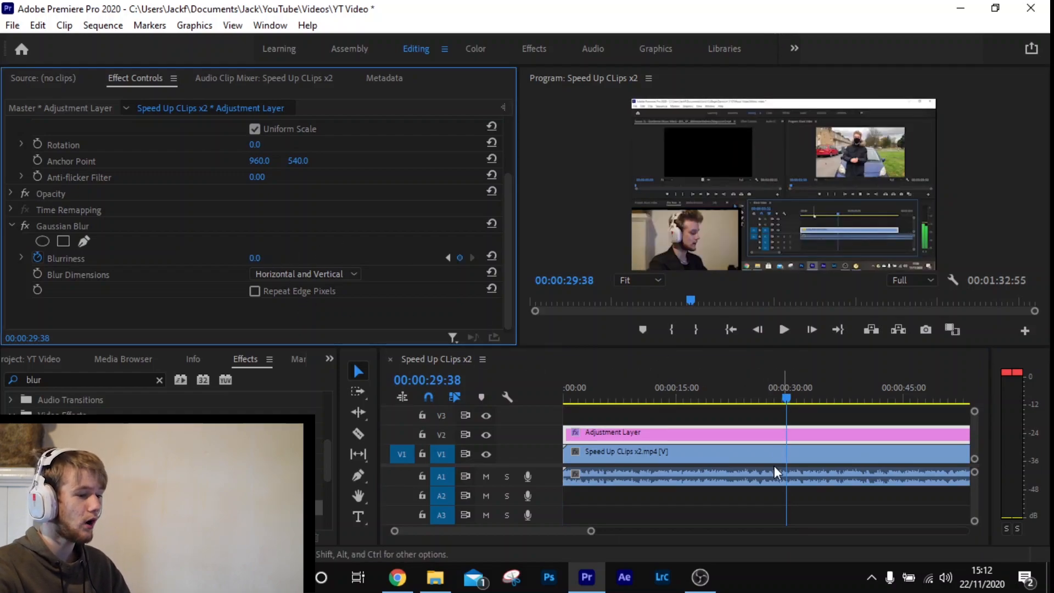
- Scrub from the start of the sequence to about 30 seconds to preview the blur fading out
click(505, 411)
key(Home)
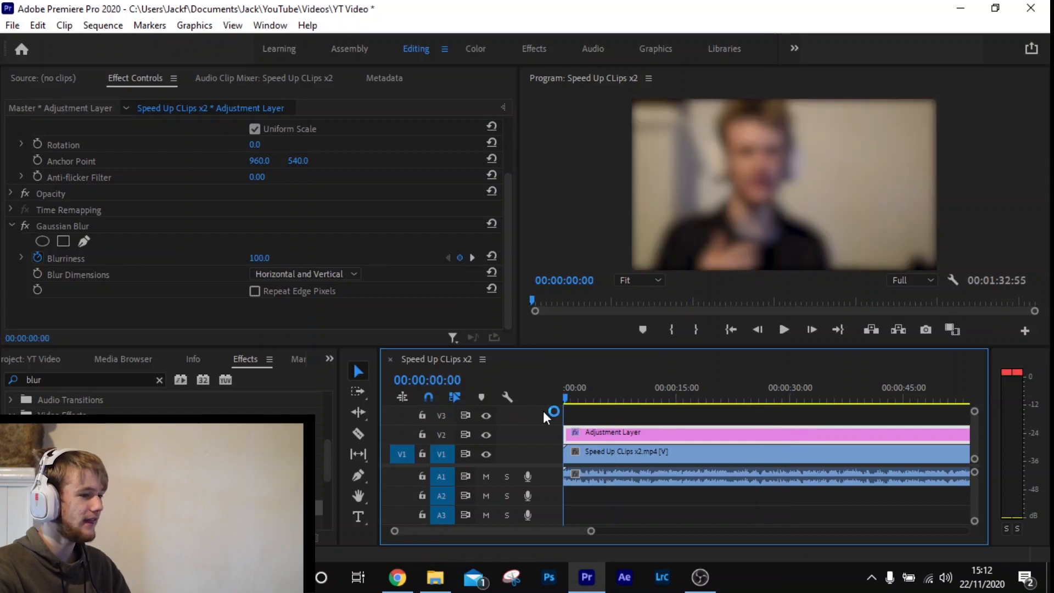
drag(565, 411, 782, 412)
click(791, 400)
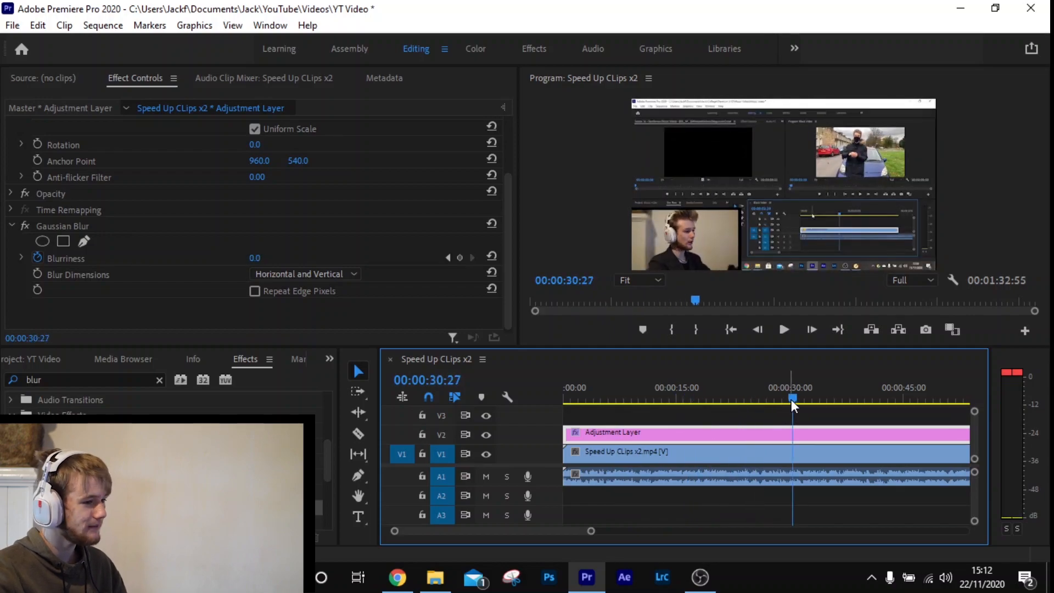
- Undo the Blurriness keyframes and the adjustment layer trim, and redo the Blurriness setting of 100
key(ctrl+z)
key(ctrl+z)
key(ctrl+z)
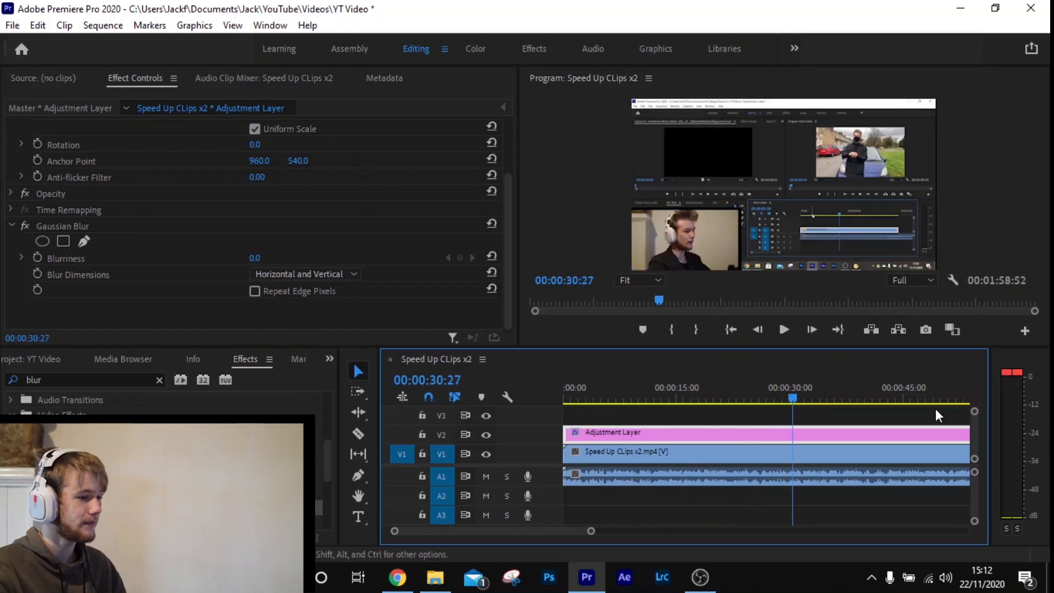
key(ctrl+shift+z)
- Add the text "ERWERWEe" over the blurred video on track V3 and extend its graphic to the end of the clip
drag(773, 396, 577, 385)
text(ERWERWEe)
drag(575, 416, 753, 431)
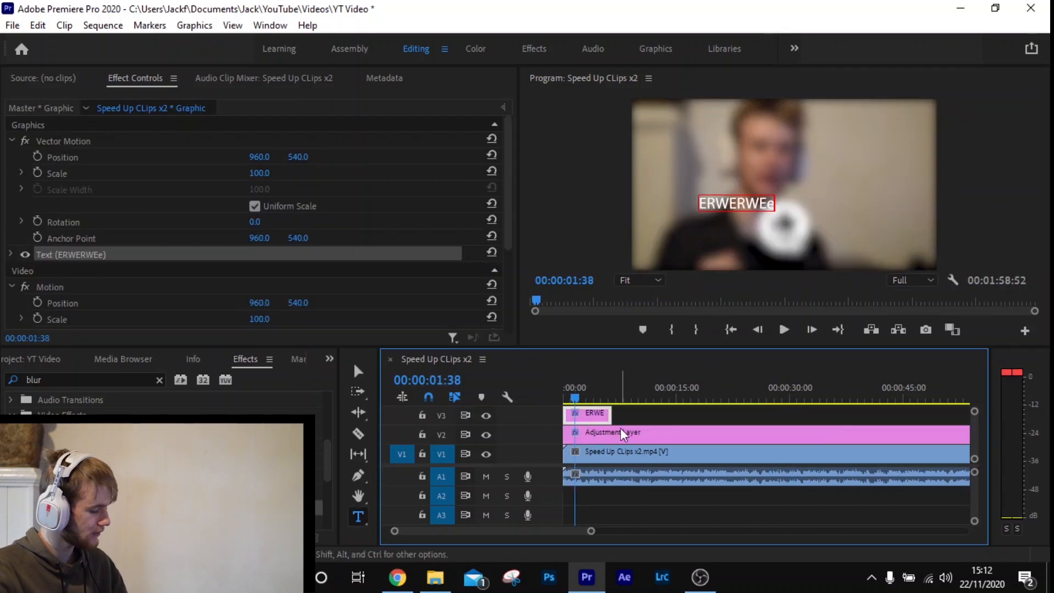
scroll(620, 427, down, 5)
key(Home)
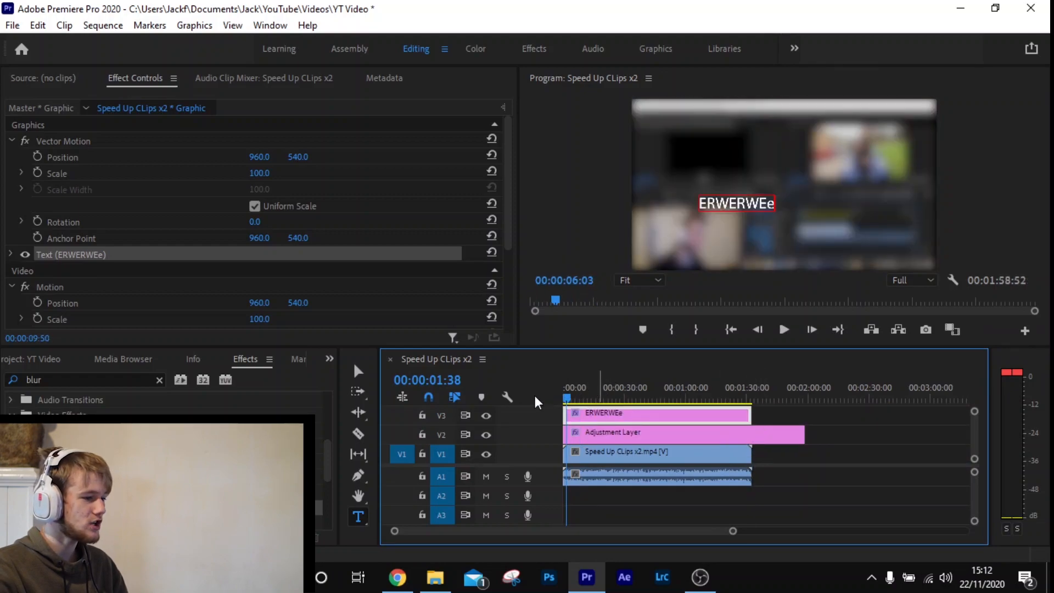
- Center the text "ERWERWEe" both vertically and horizontally in the video frame
scroll(615, 443, up, 4)
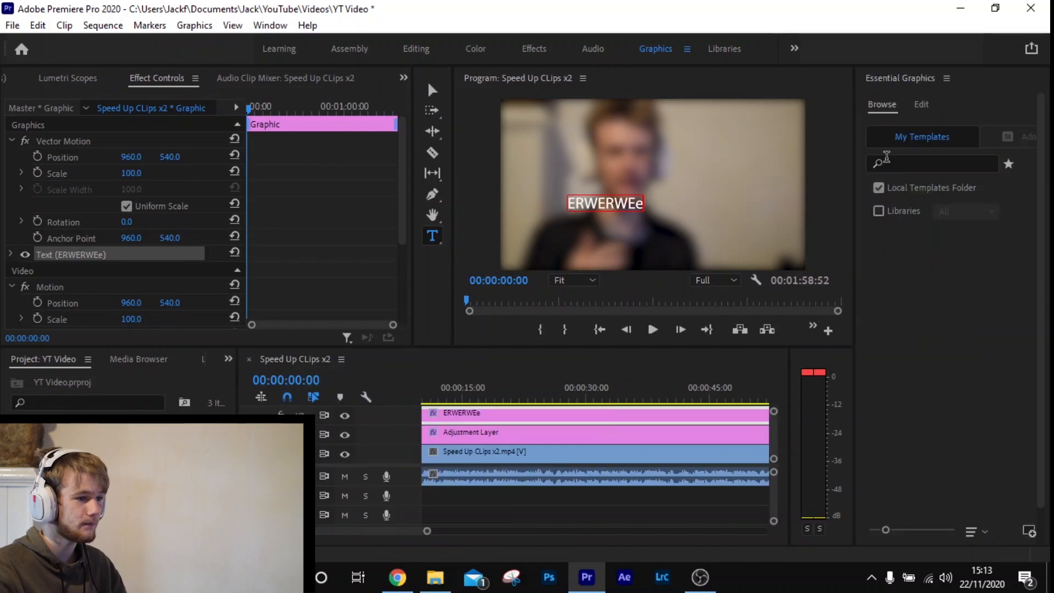
click(923, 105)
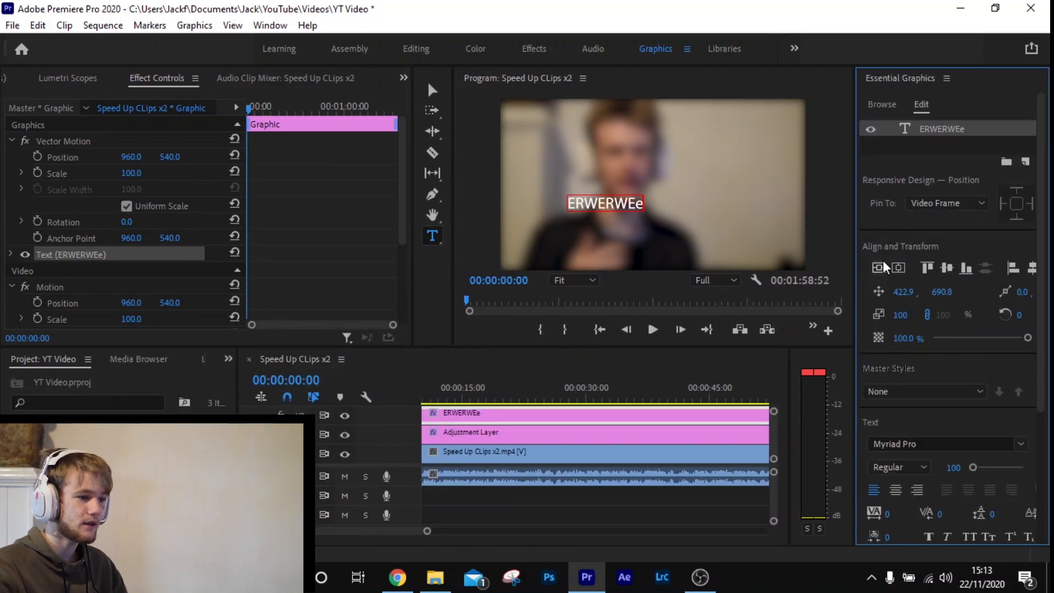
click(897, 268)
click(898, 268)
click(415, 61)
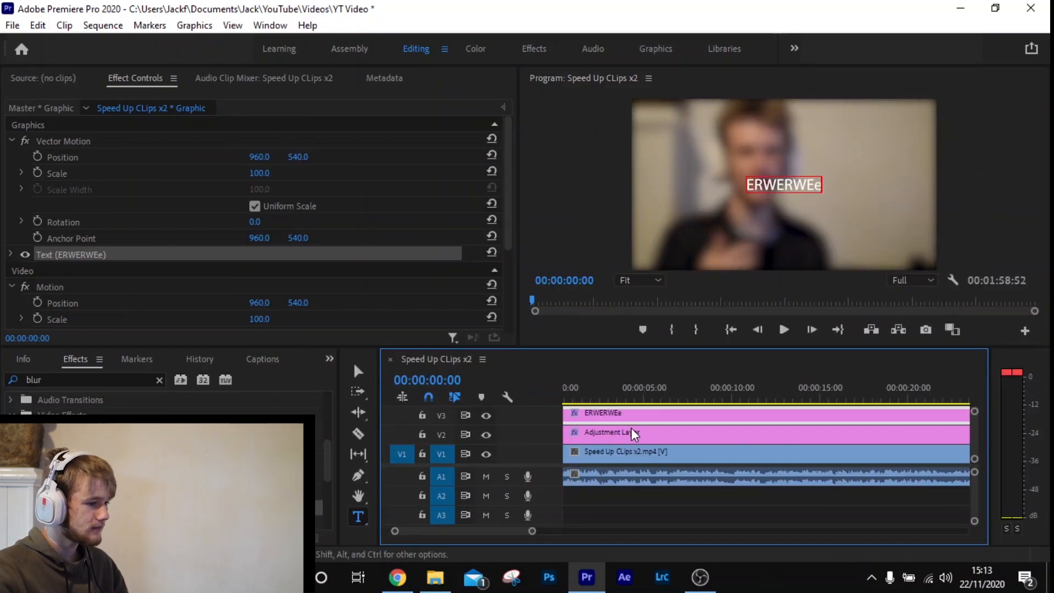
- Keyframe the text graphic's Vector Motion Scale from 100 at the sequence start to 200 at 00:00:04:56
key(equal)
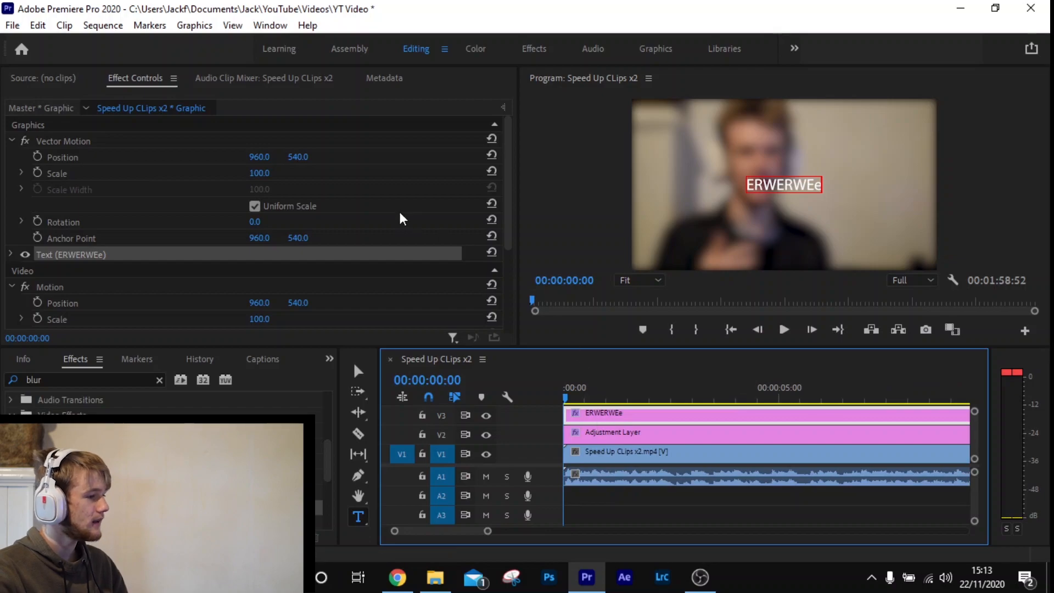
click(359, 373)
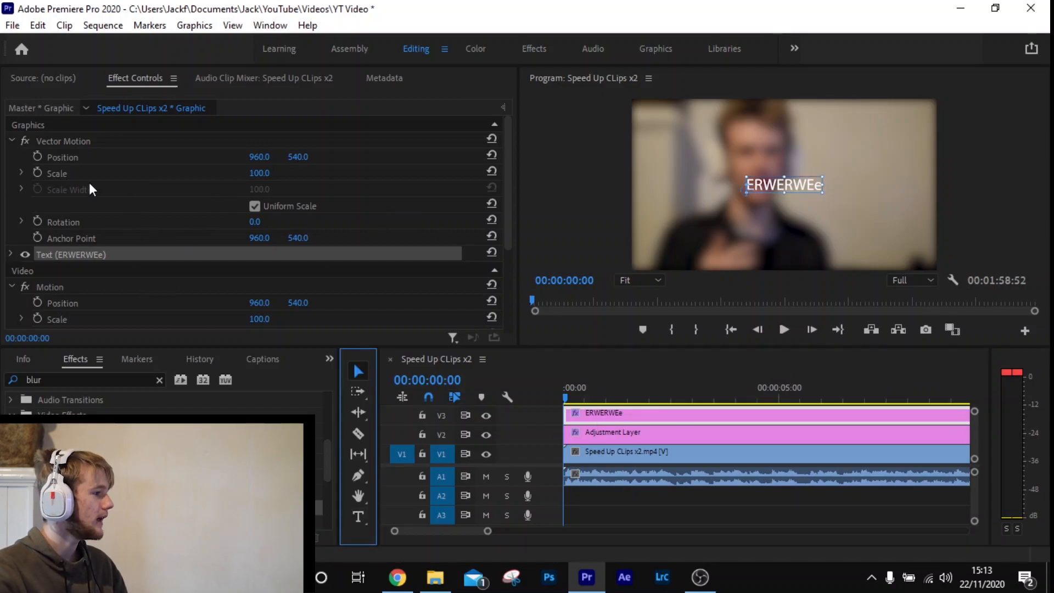
click(37, 172)
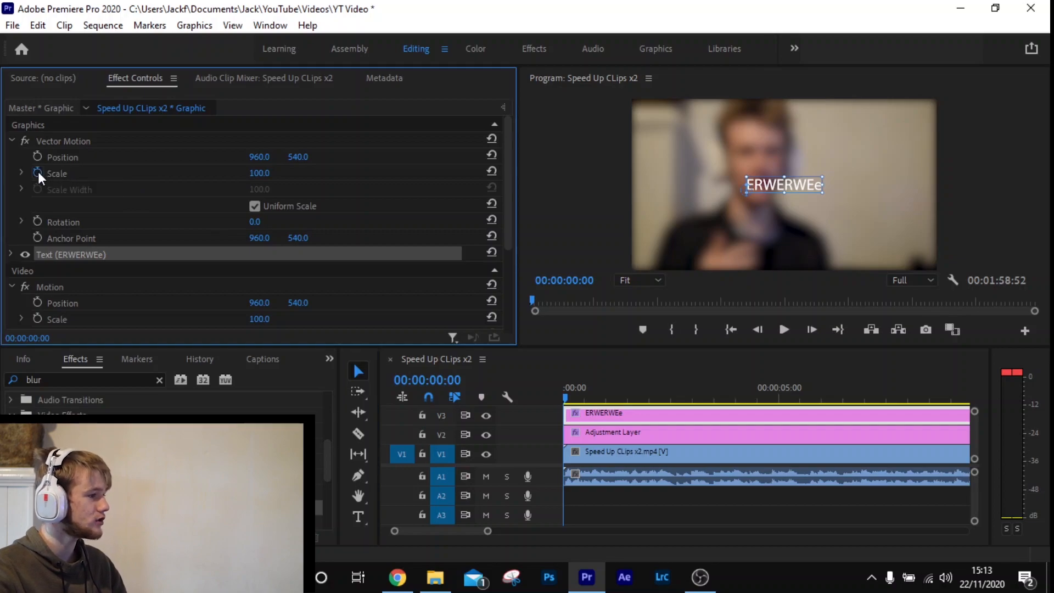
drag(641, 391, 778, 397)
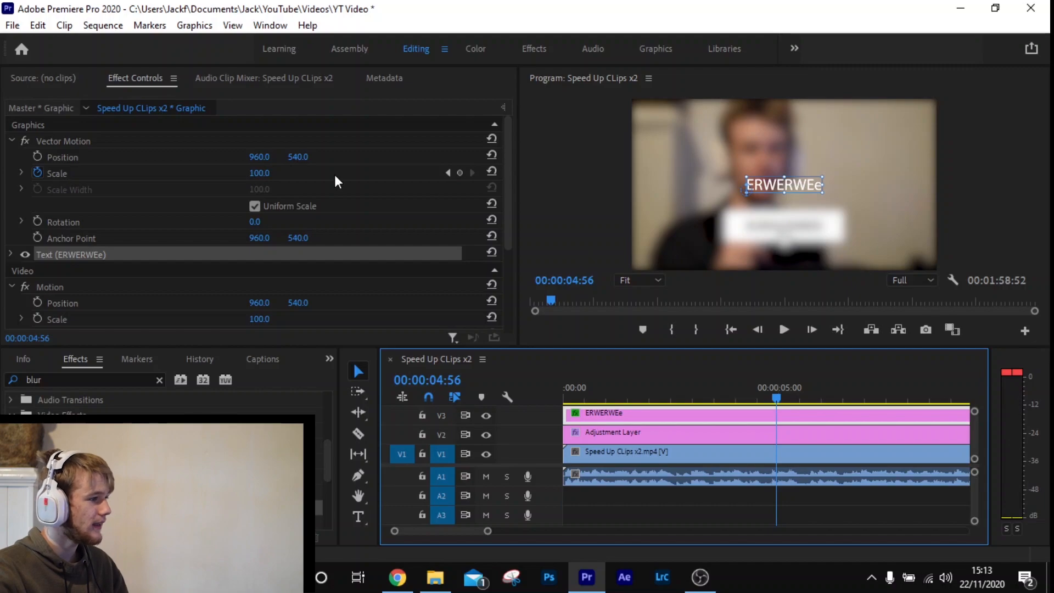
click(272, 173)
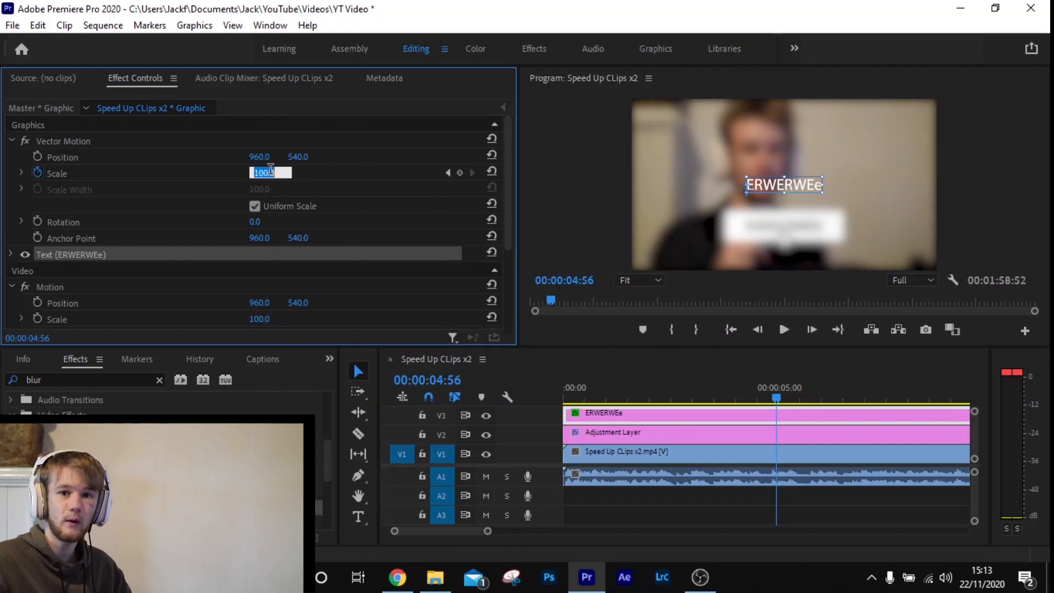
text(200)
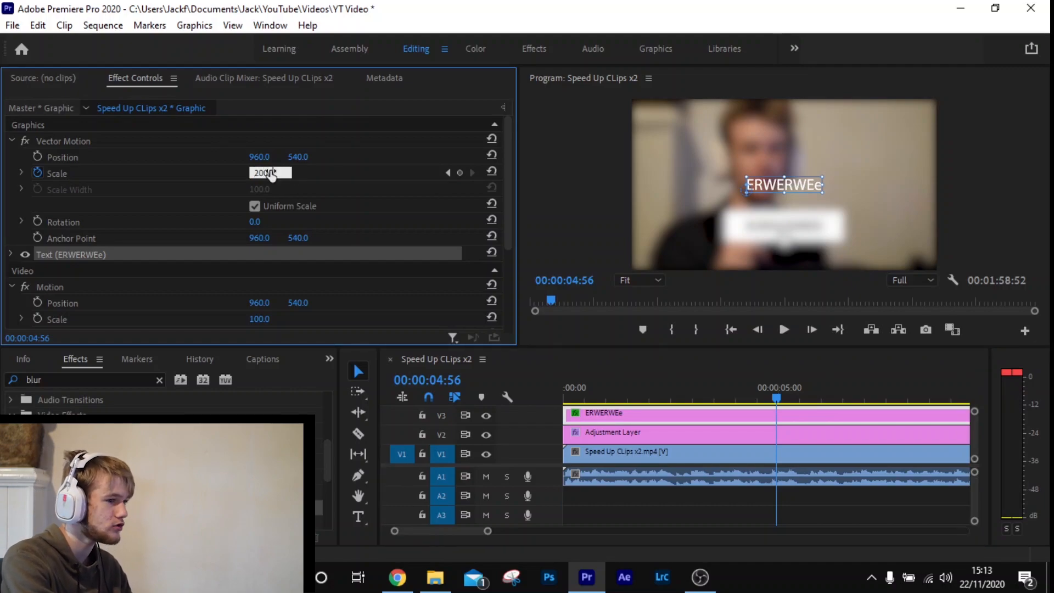
key(Return)
text(200)
key(Return)
- Play the sequence from the start to preview the text scaling up over the blurred video
drag(590, 385, 539, 384)
key(space)
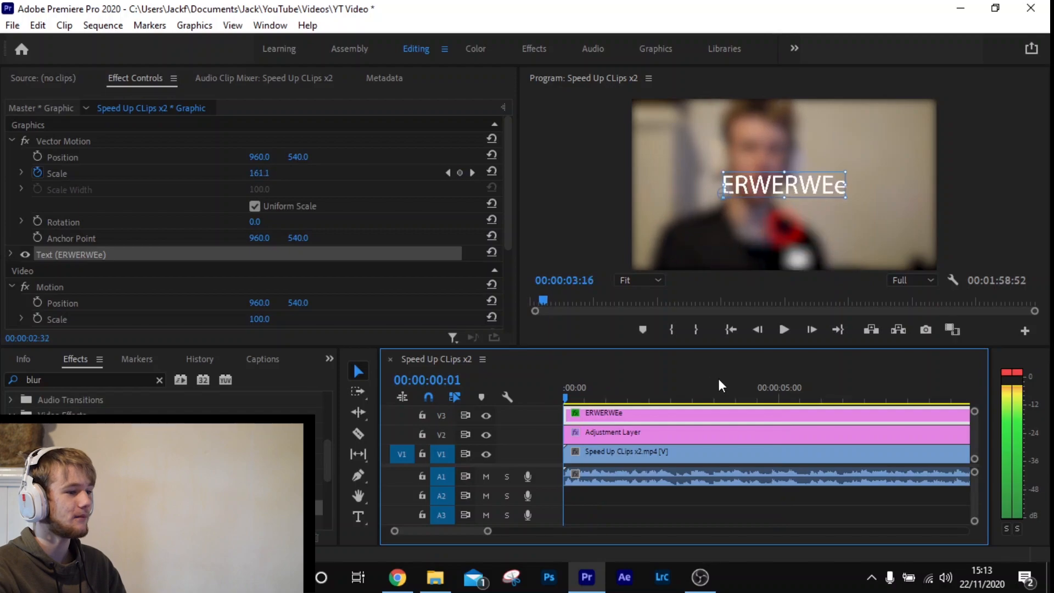
click(779, 375)
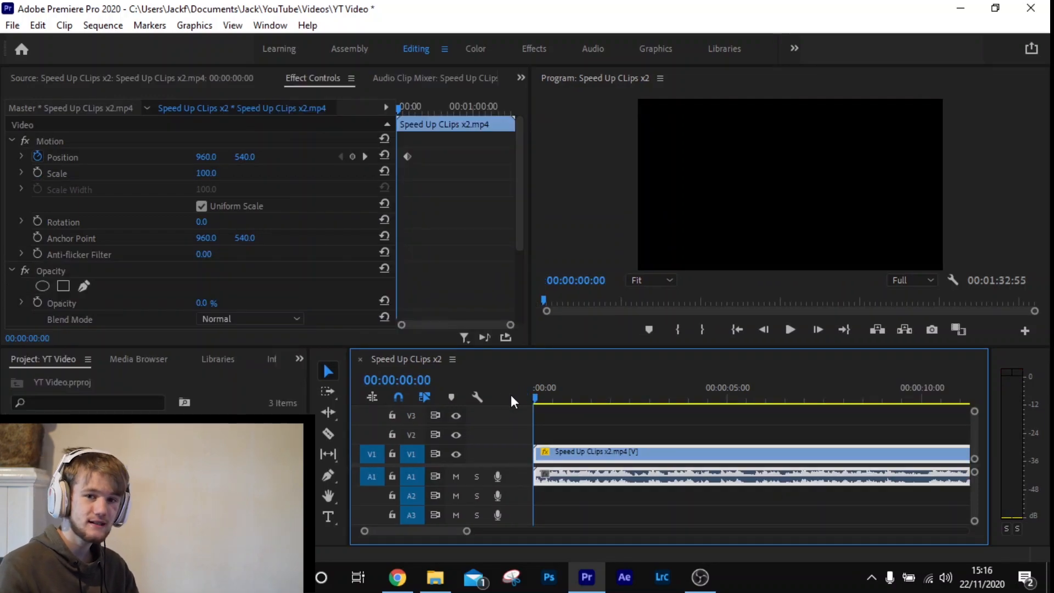
- Remove the Position keyframing from the clip on V1 and restore its Opacity to 100%
click(405, 160)
key(Delete)
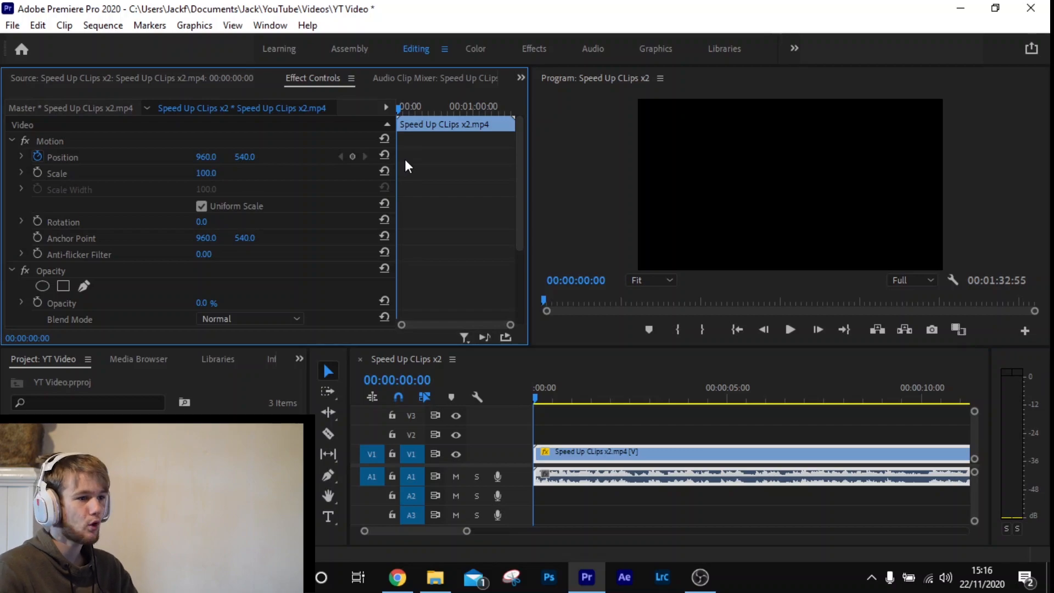
key(Delete)
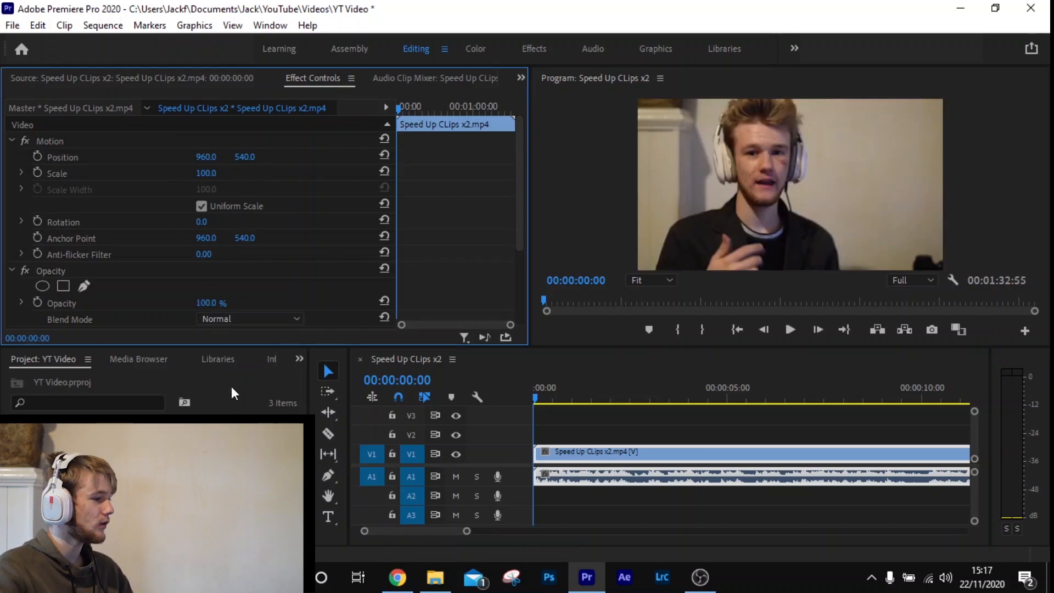
- Search the effects for "blur" and apply Gaussian Blur to the Speed Up CLips x2.mp4 clip on V1
click(301, 358)
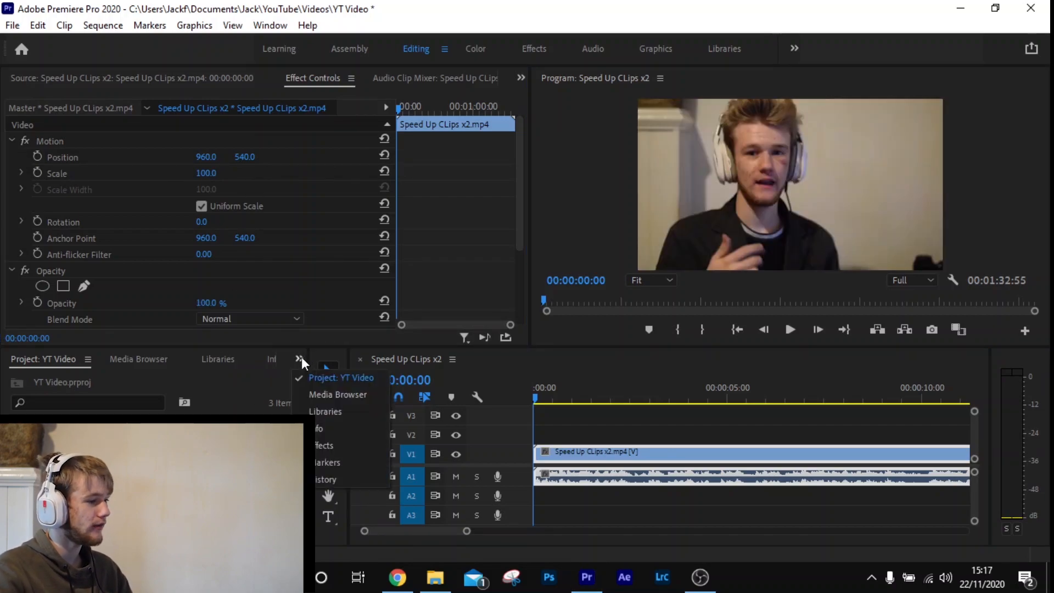
click(337, 450)
click(116, 380)
text(blur)
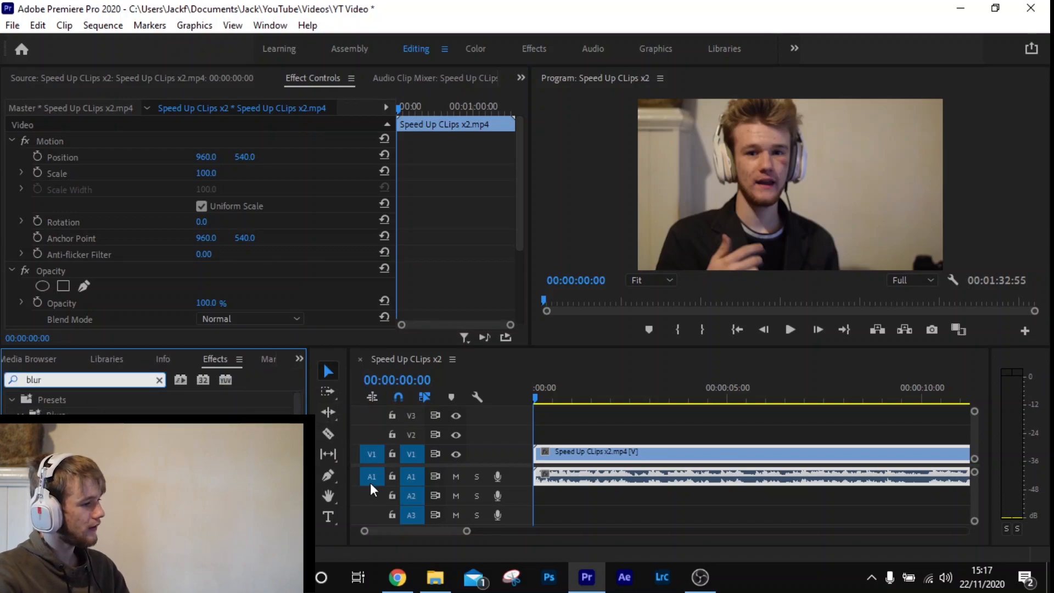
scroll(219, 467, down, 5)
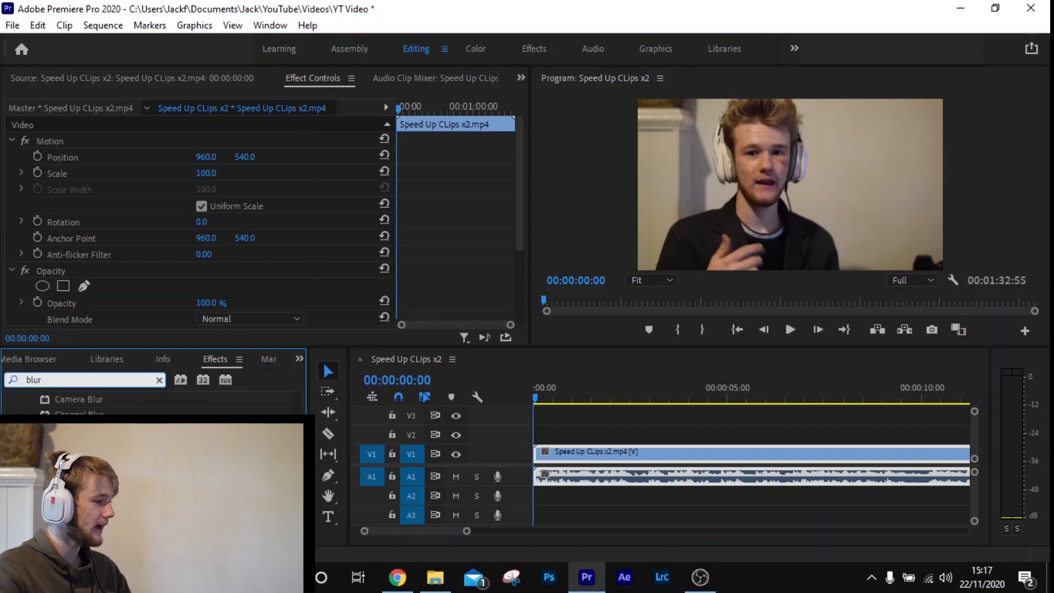
drag(80, 459, 608, 459)
- Set the Gaussian Blur's Blurriness to 100 and start keyframing it at 00:00:00:00
scroll(331, 214, down, 5)
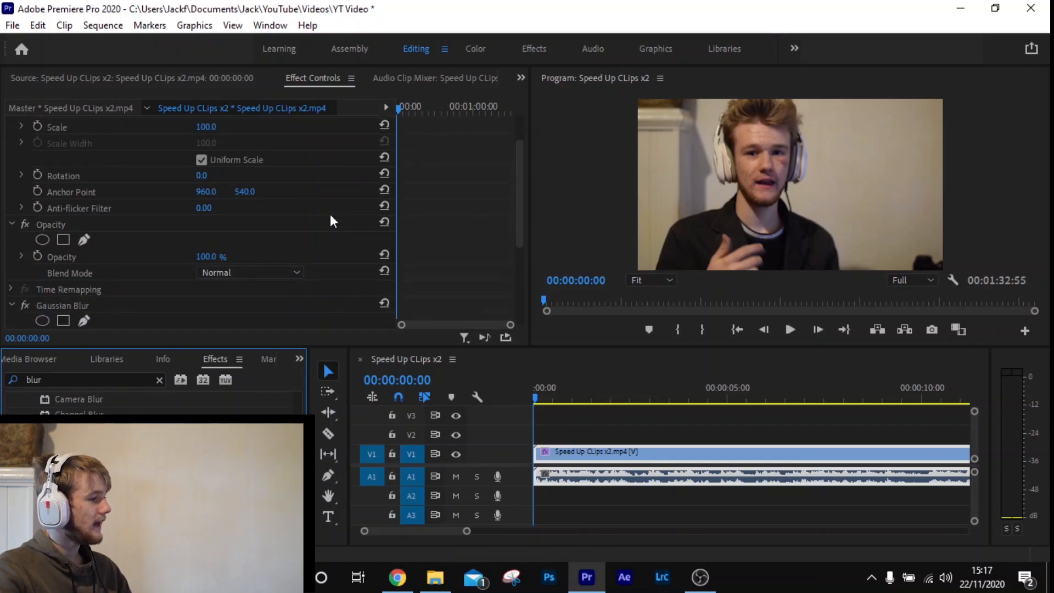
scroll(250, 235, down, 3)
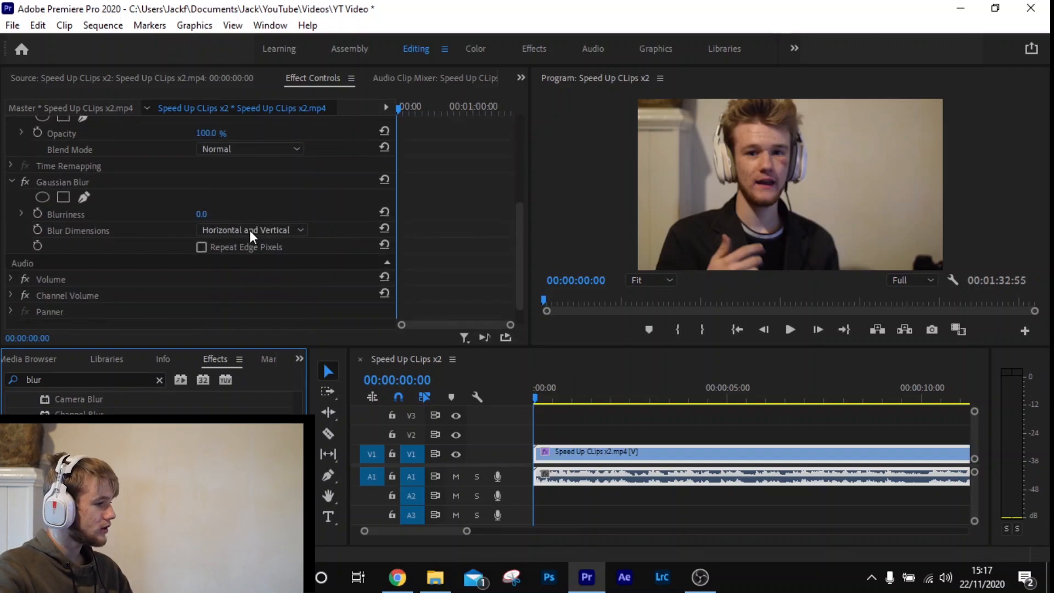
click(204, 214)
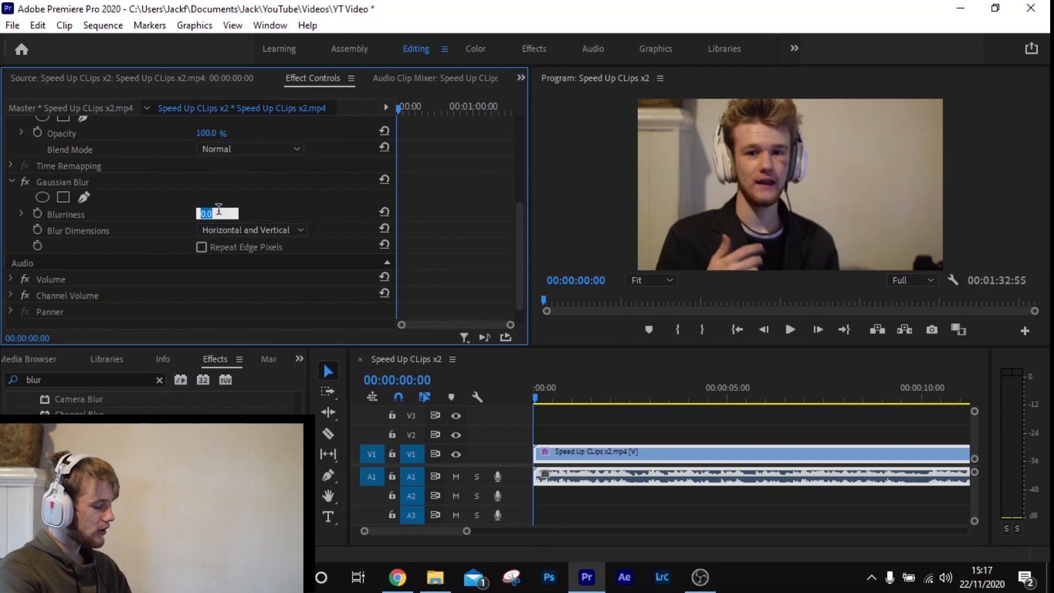
text(100)
key(Return)
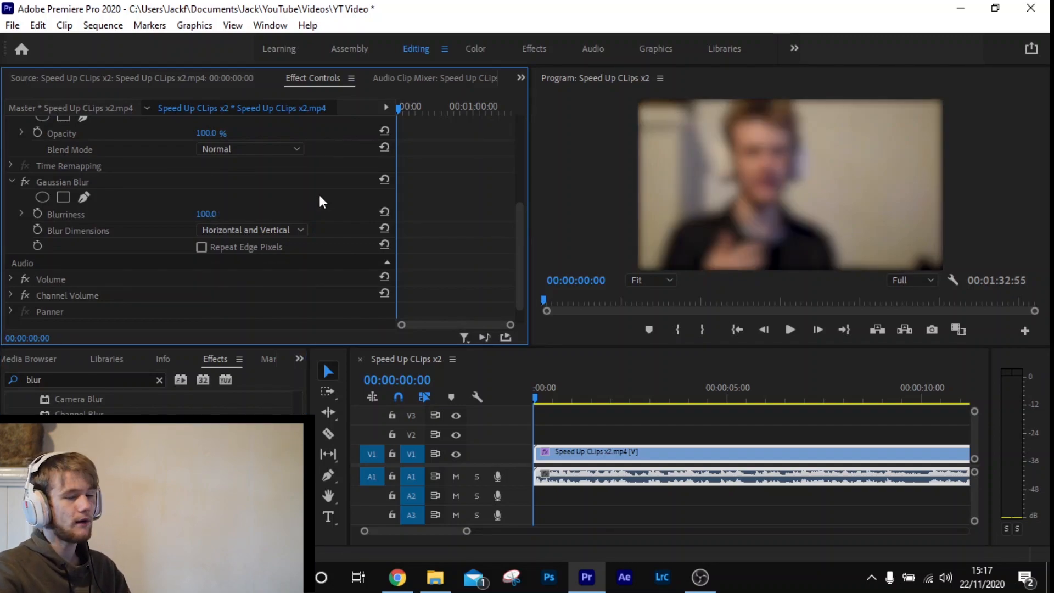
click(37, 214)
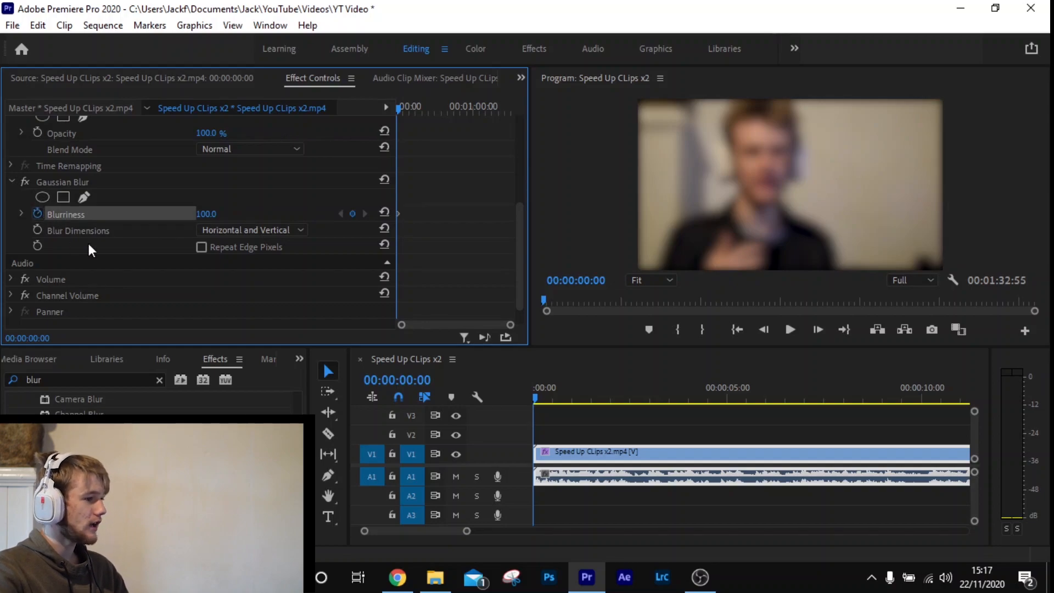
- Add Blurriness keyframes holding the value 100 at 00:00:01:48 and 00:00:02:56
click(570, 398)
drag(571, 398, 605, 398)
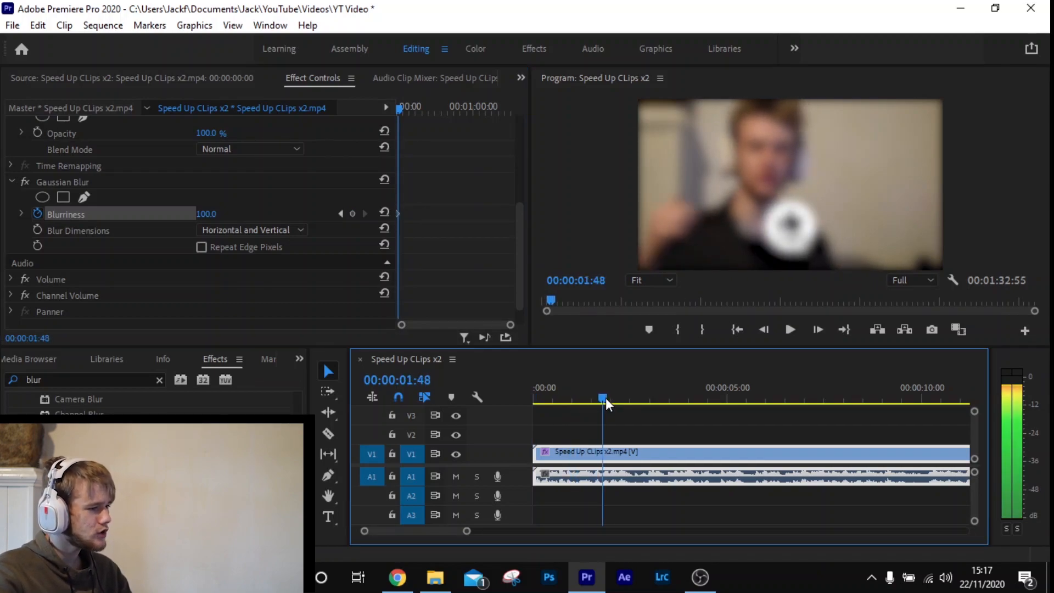
click(354, 213)
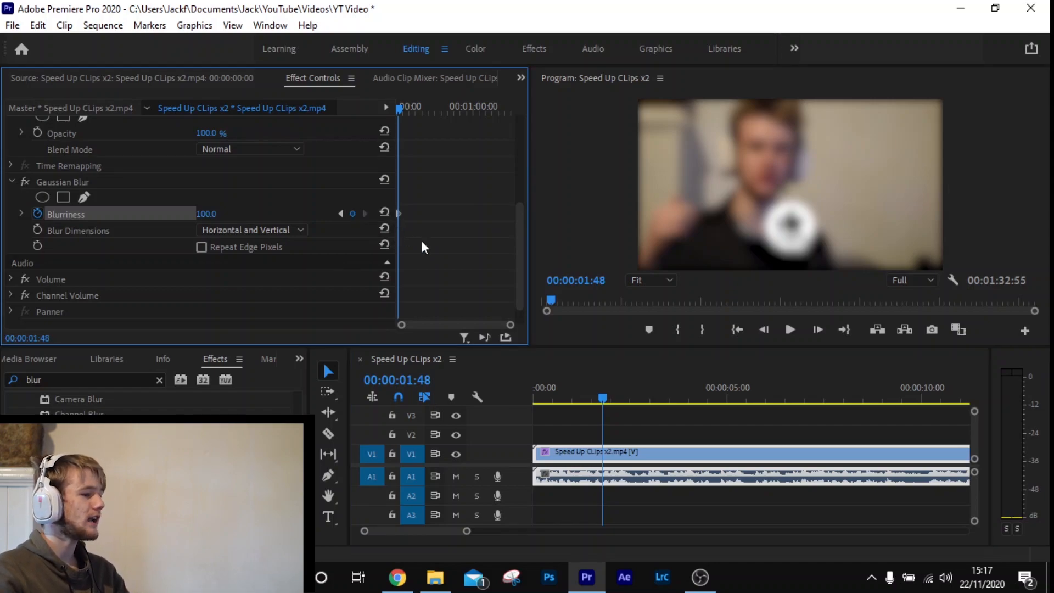
key(space)
click(641, 398)
drag(663, 400, 647, 400)
click(214, 213)
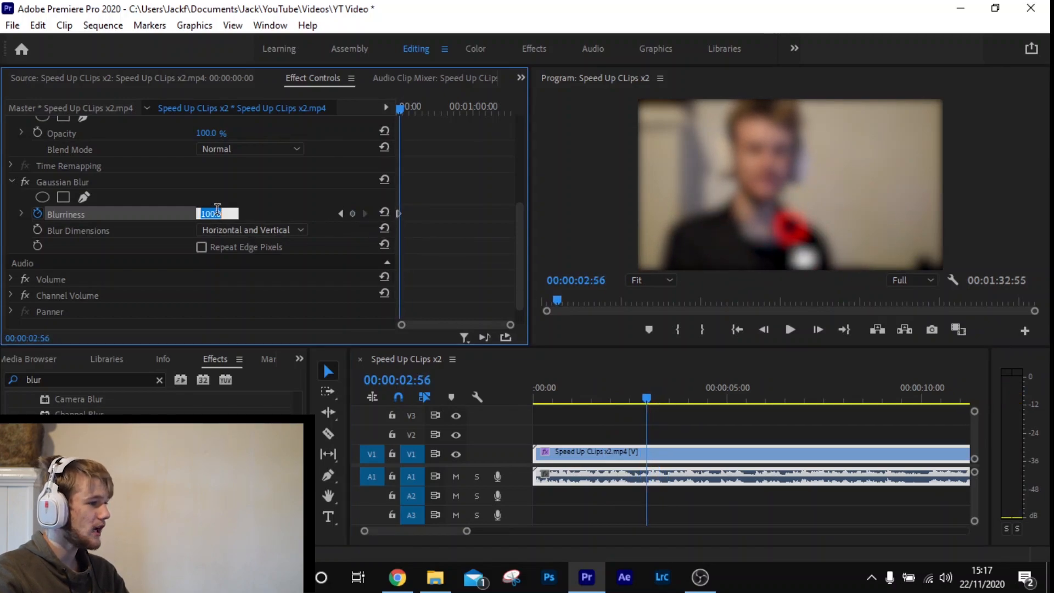
click(353, 213)
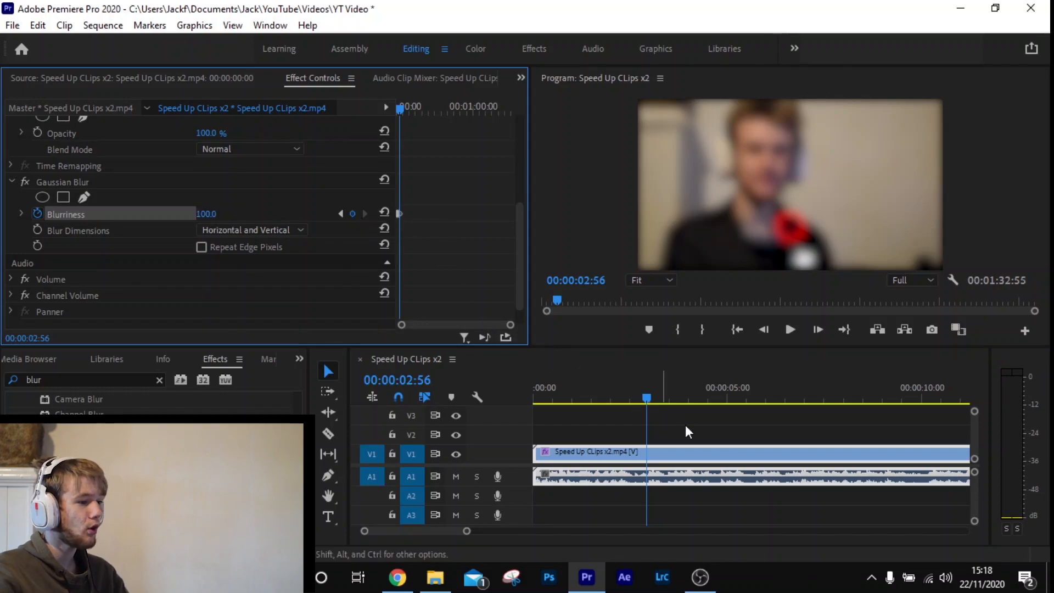
- Set Blurriness to 0 at 00:00:04:58 so the blur fades out after the held section
click(728, 399)
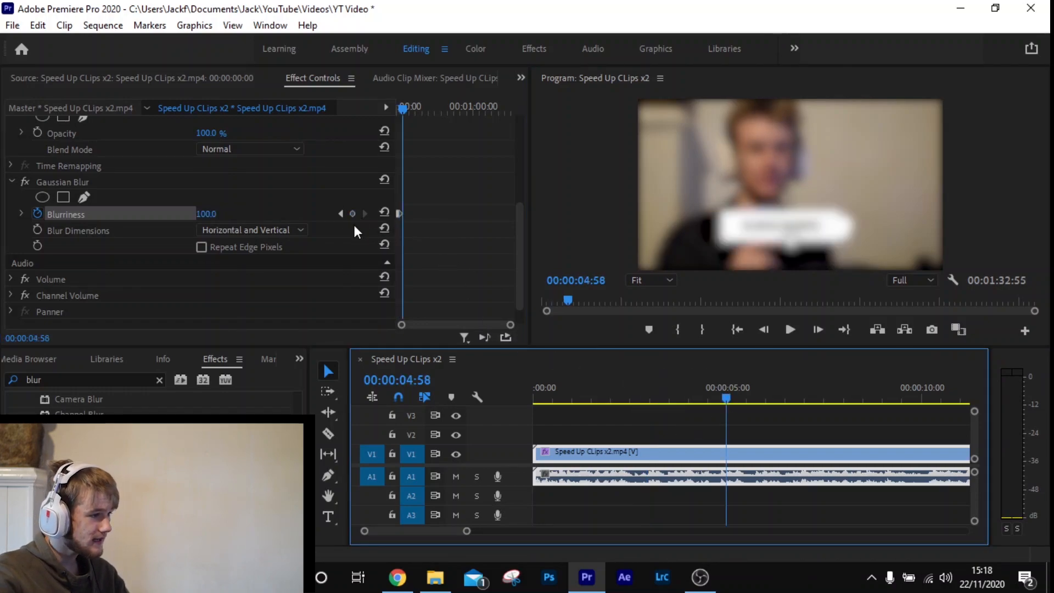
click(218, 214)
text(0)
key(Return)
- Play the sequence from the start past 5 seconds, then replay its opening to check the blur animation
click(497, 387)
key(Home)
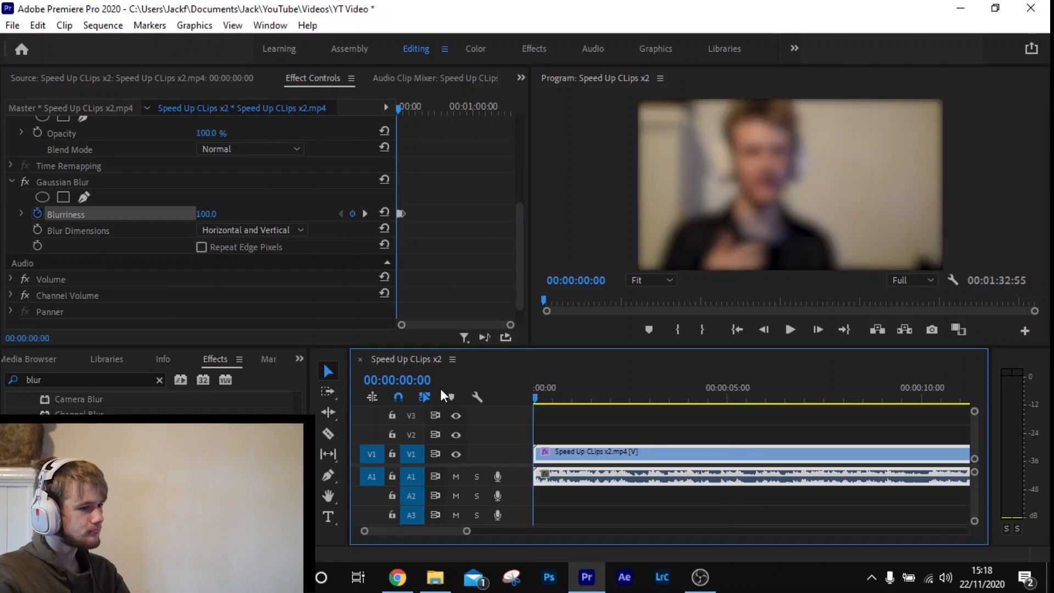
key(space)
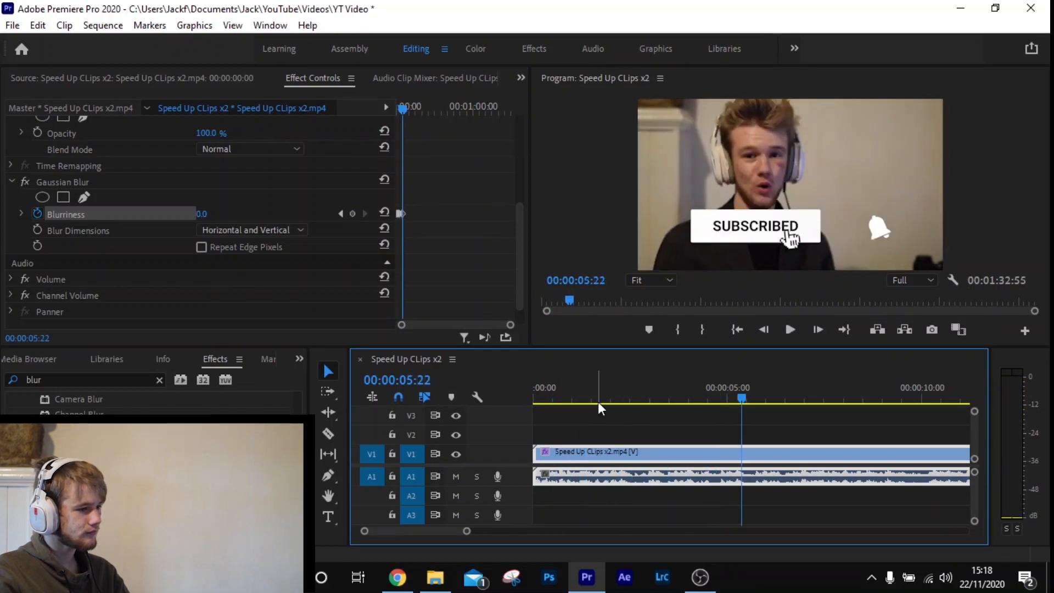
key(space)
key(Home)
key(space)
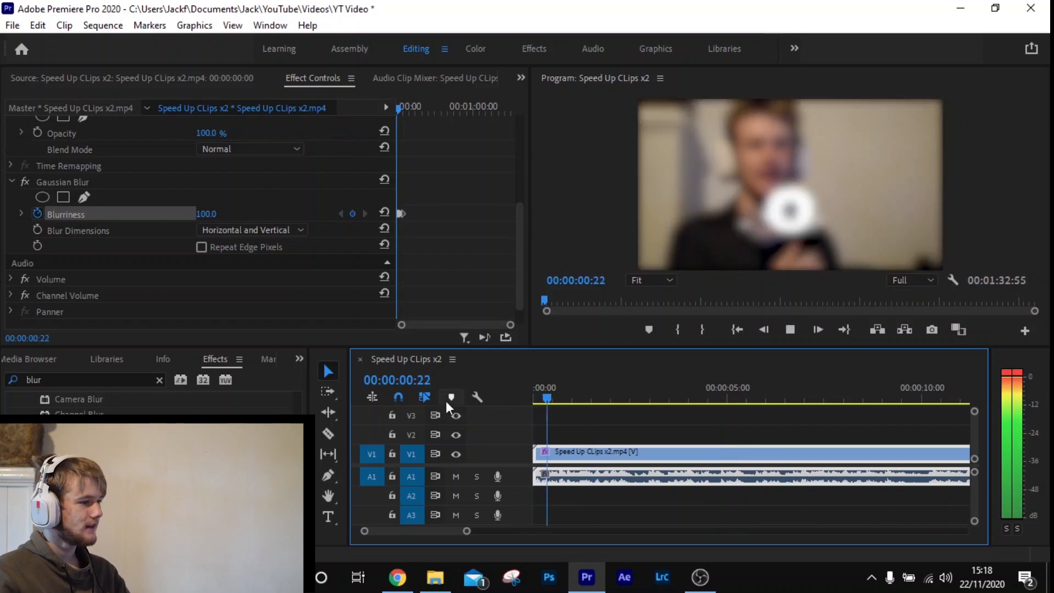
key(space)
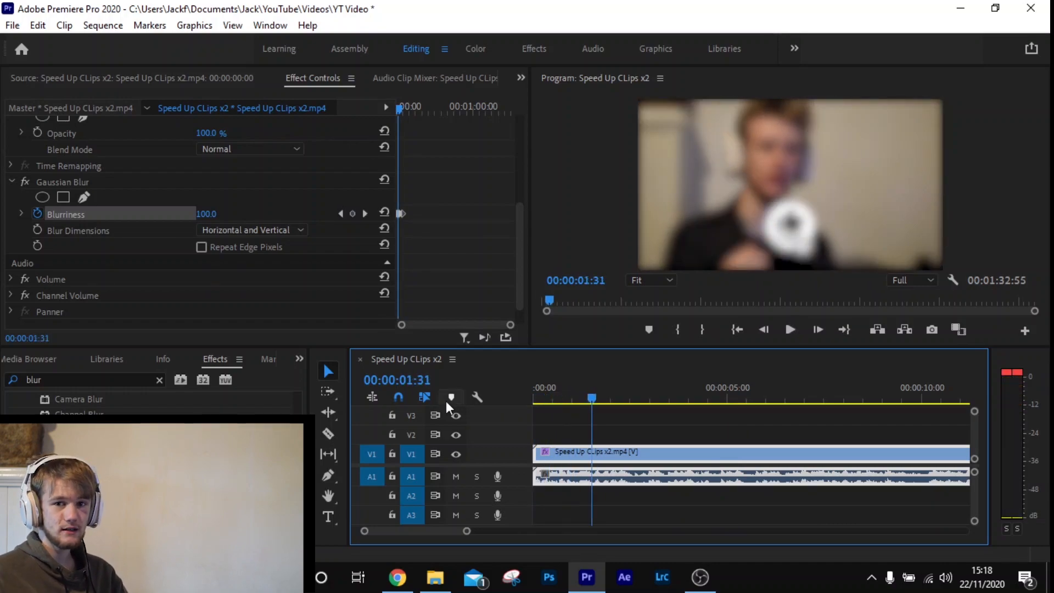
- Replay the sequence from the start to about 00:00:05:29, comparing the picture with each Blurriness keyframe as the playhead passes it
click(516, 342)
drag(575, 393, 509, 384)
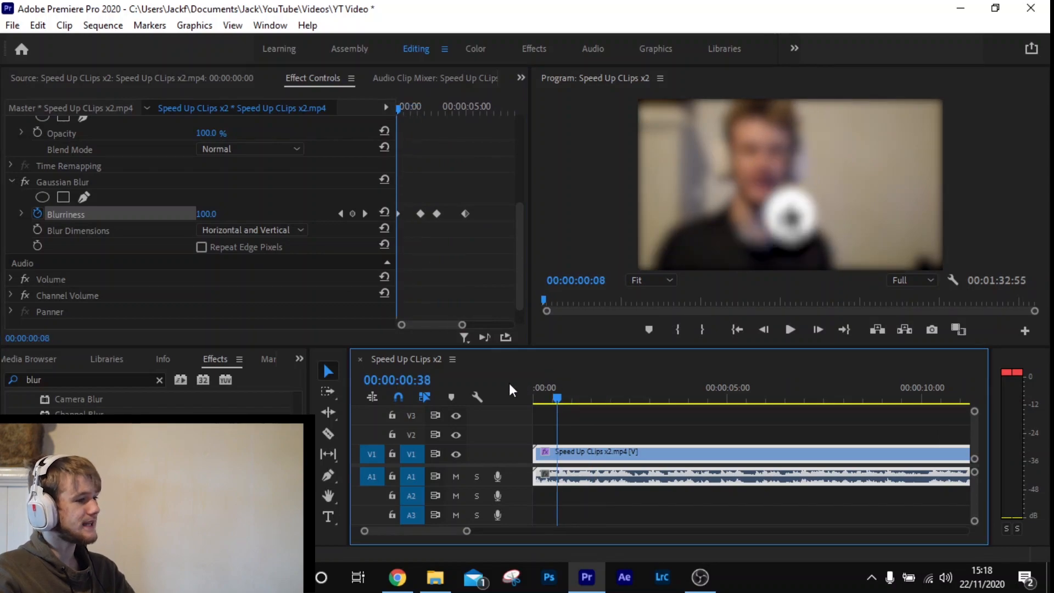
key(space)
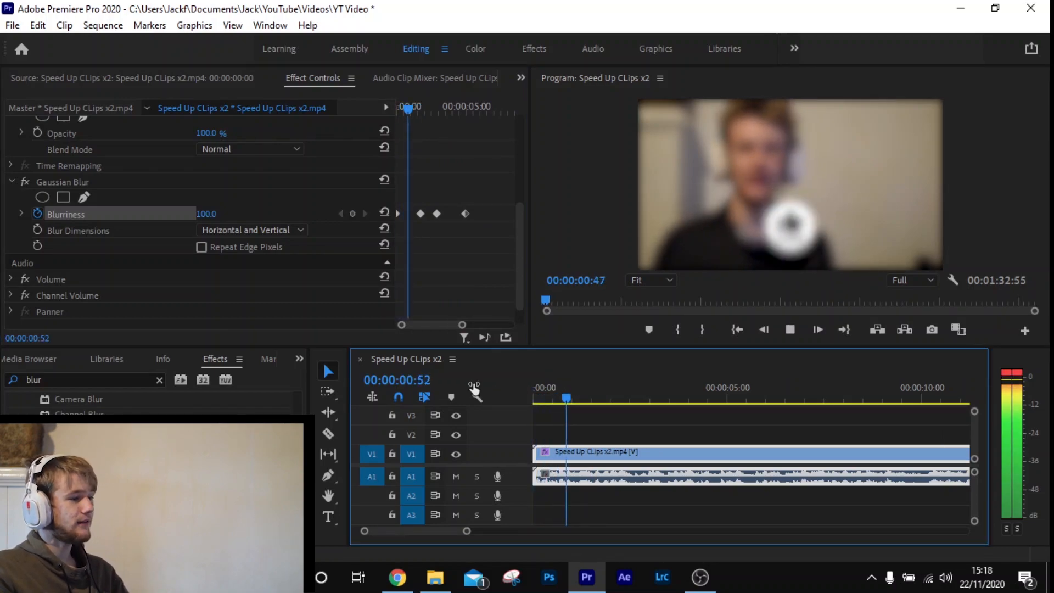
key(space)
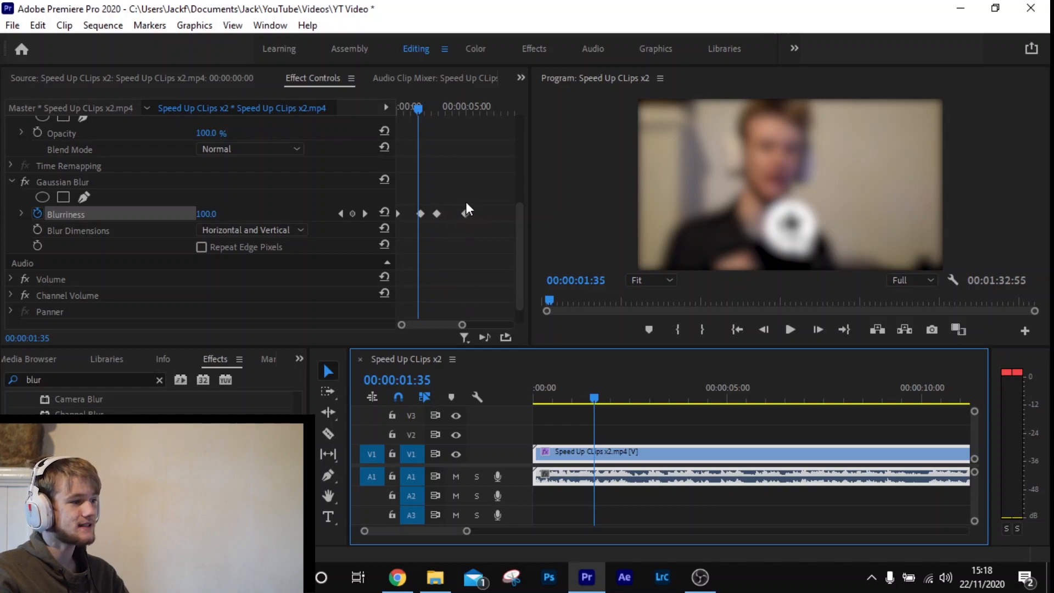
key(space)
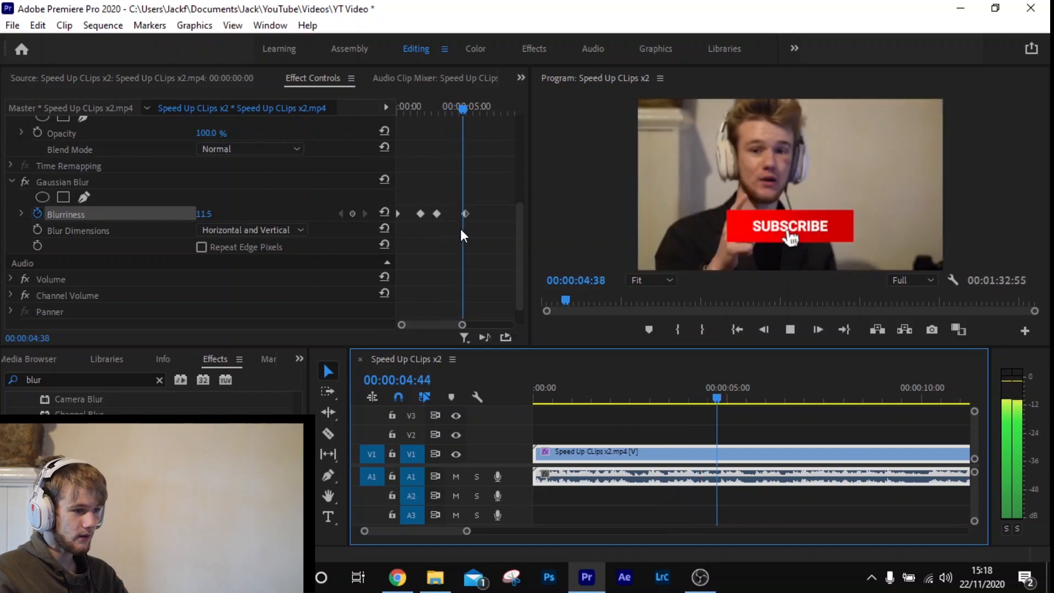
key(space)
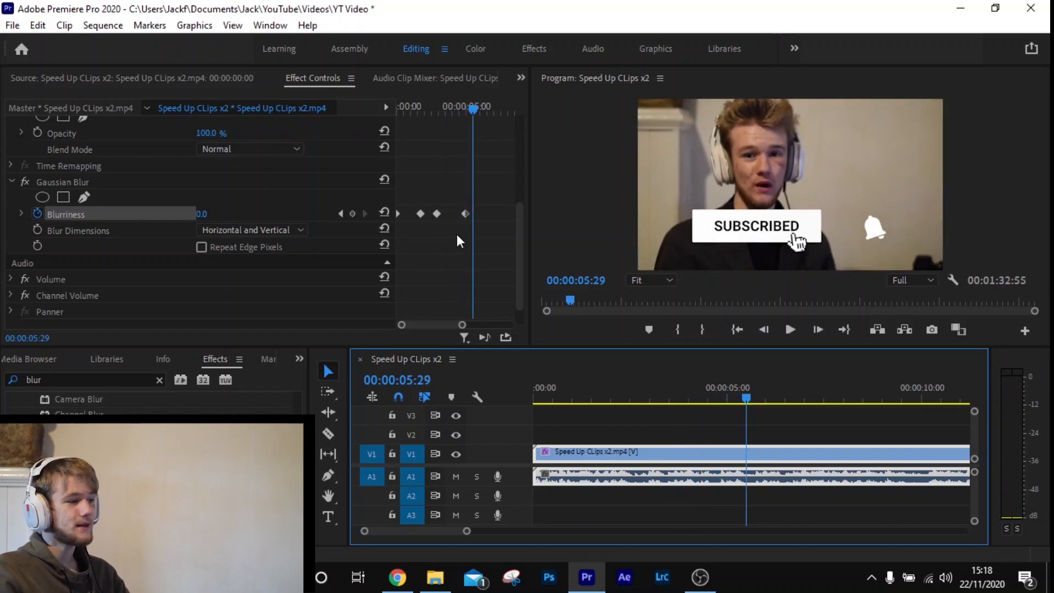
- Change the interpolation of all four Gaussian Blur Blurriness keyframes to Auto Bezier
drag(488, 192, 407, 227)
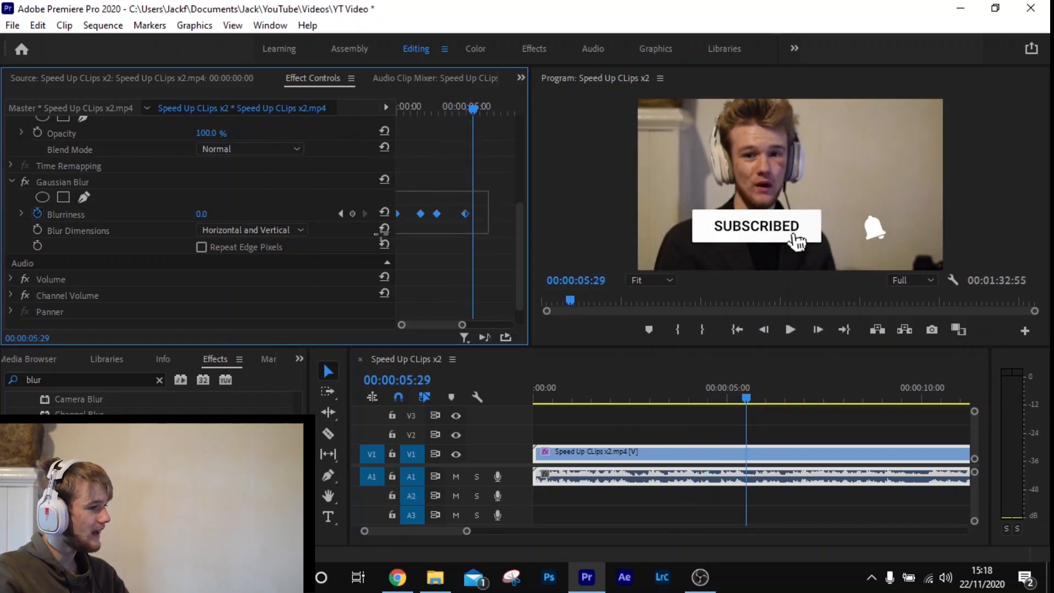
right_click(421, 213)
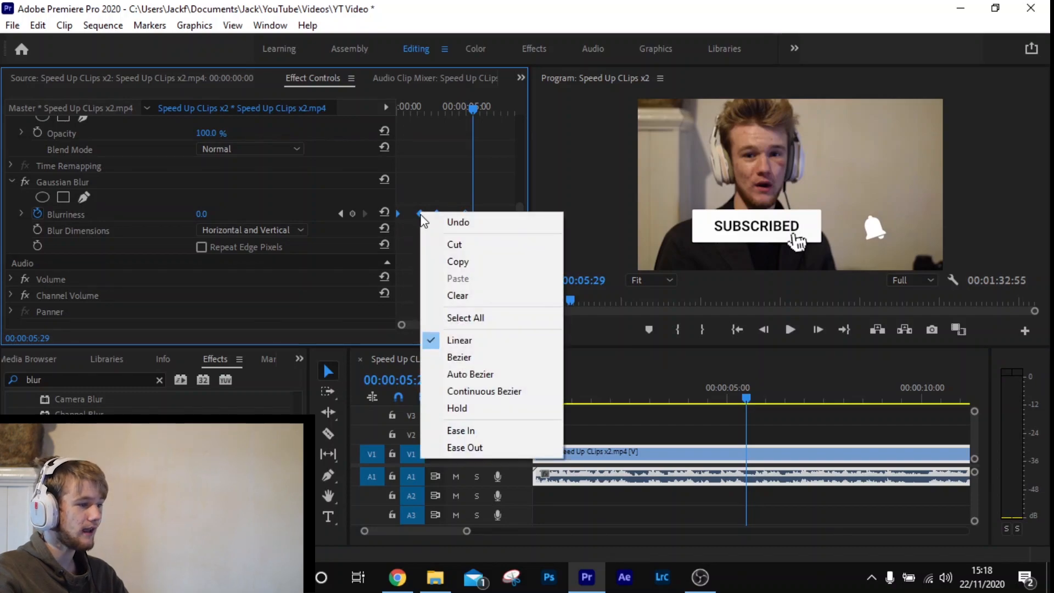
click(469, 374)
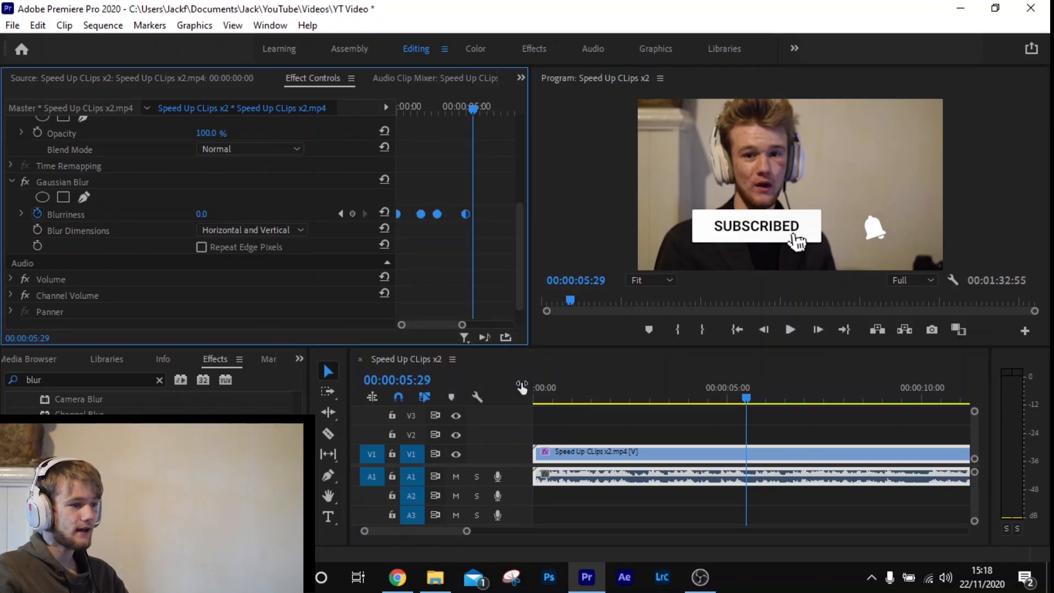
- Play the sequence from the start to about 00:00:05:06 to check the smoothed blur, and deselect the Blurriness keyframes
click(495, 399)
key(Home)
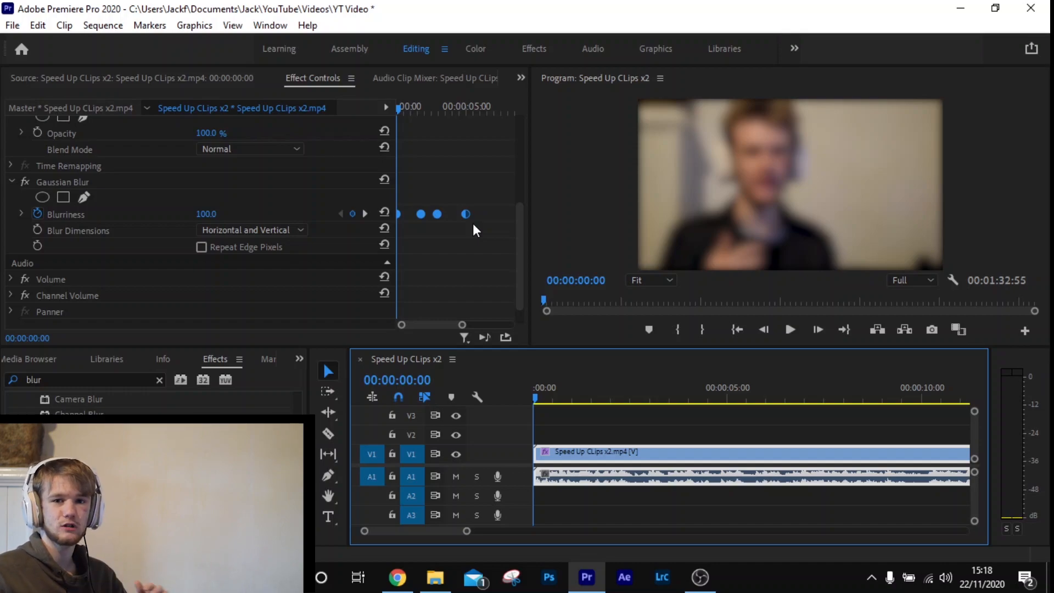
key(space)
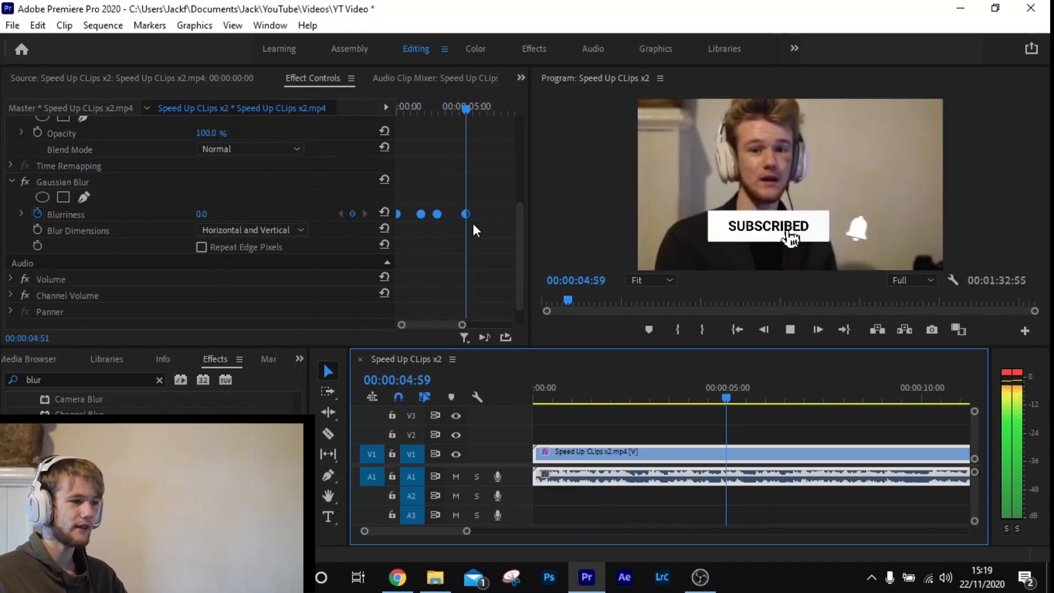
key(space)
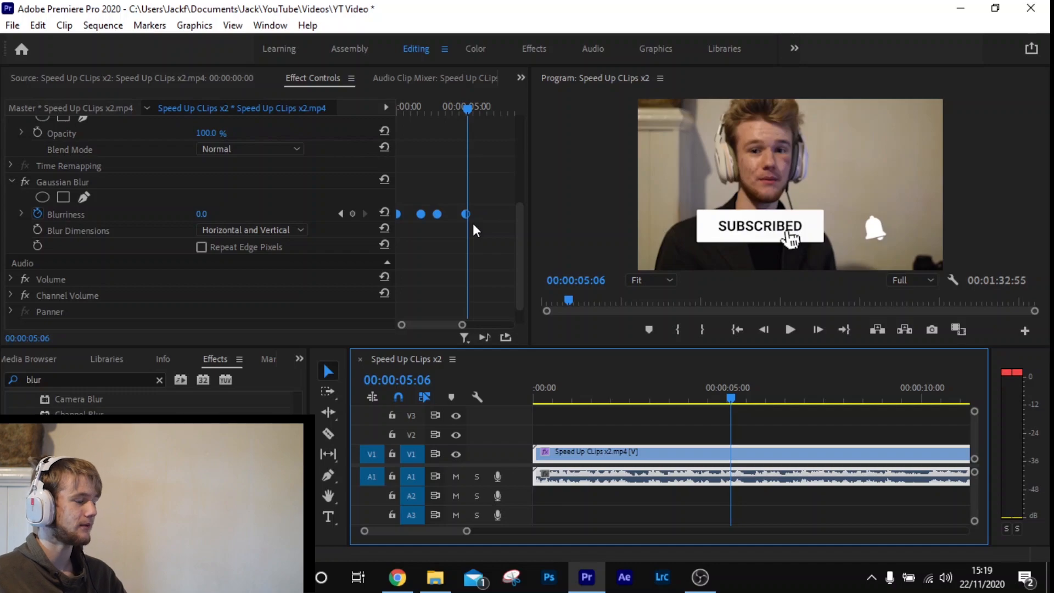
click(430, 231)
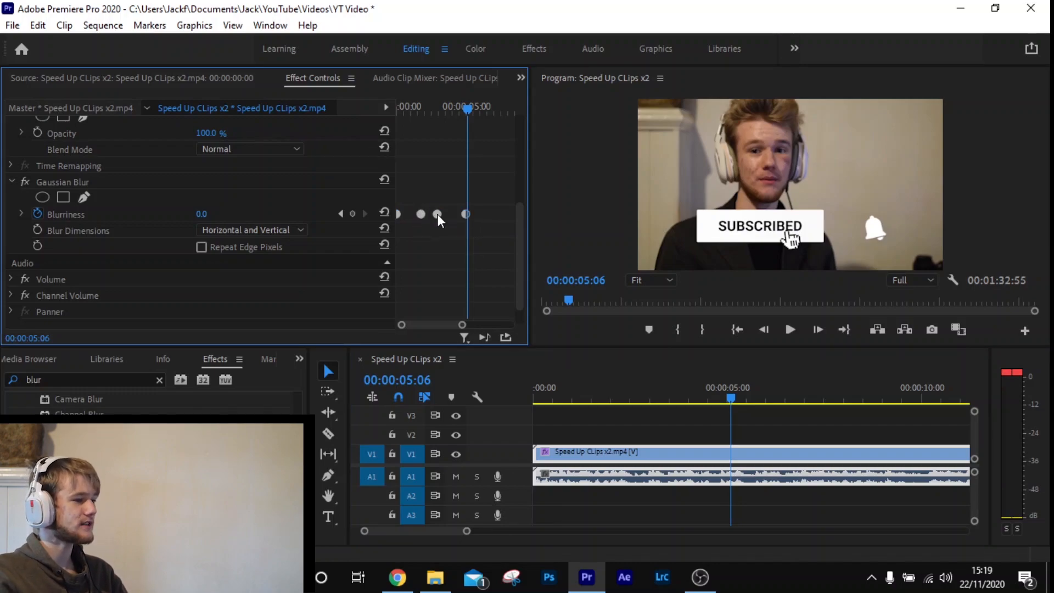